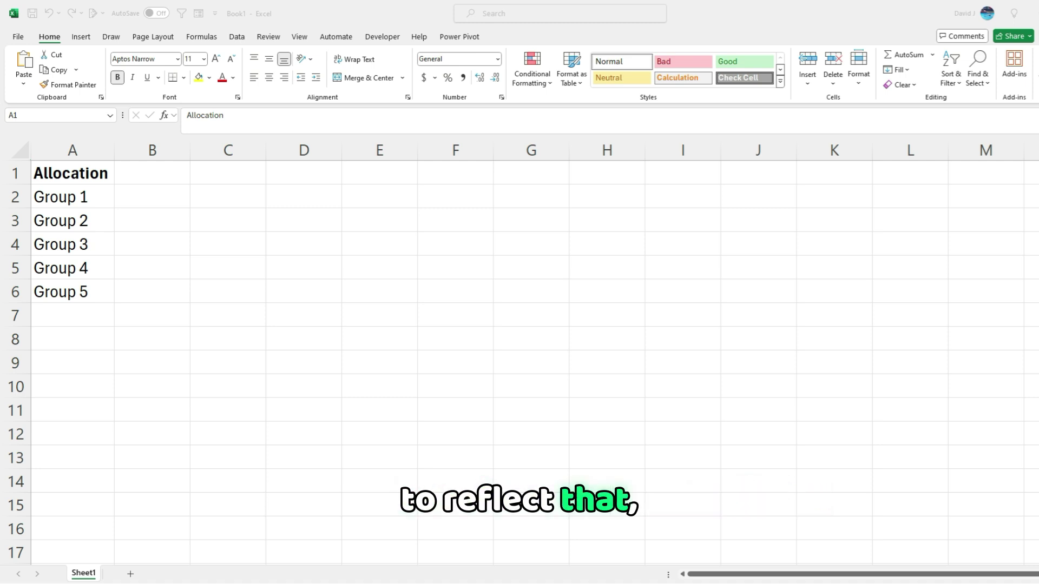
- Add the heading Weight in cell B1, beside the Allocation heading
click(152, 173)
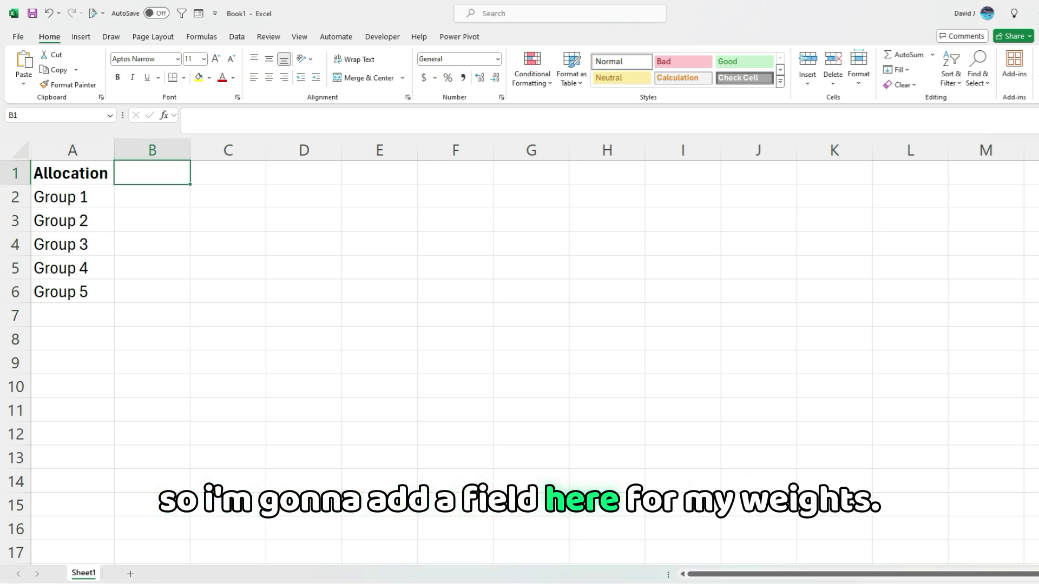
text(Weight)
key(Return)
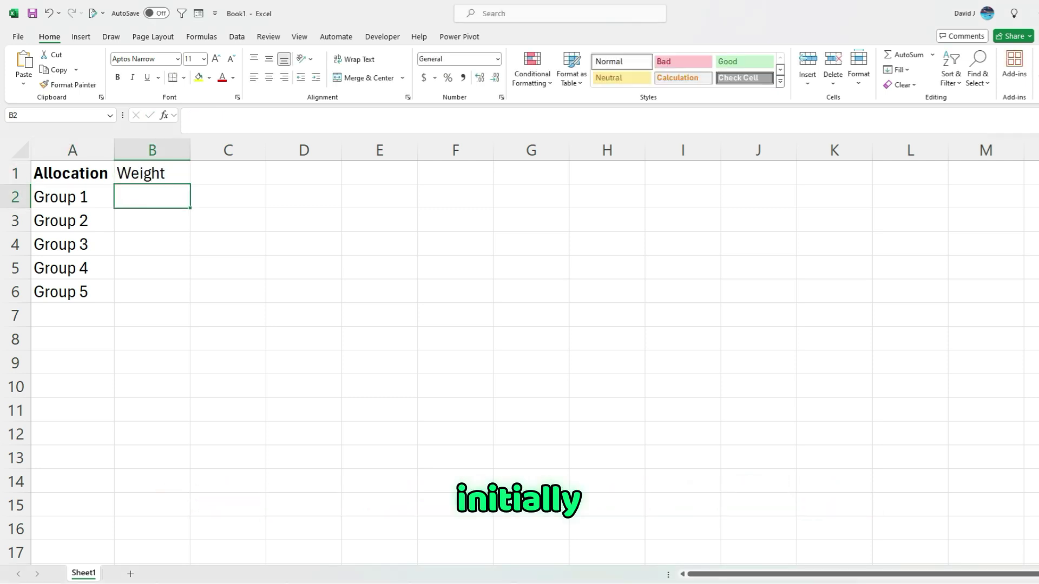
- Enter a weight of 10 for each of the five groups in B2:B6 and center B1:B6 horizontally
text(10)
key(Return)
text(10)
key(Return)
text(10)
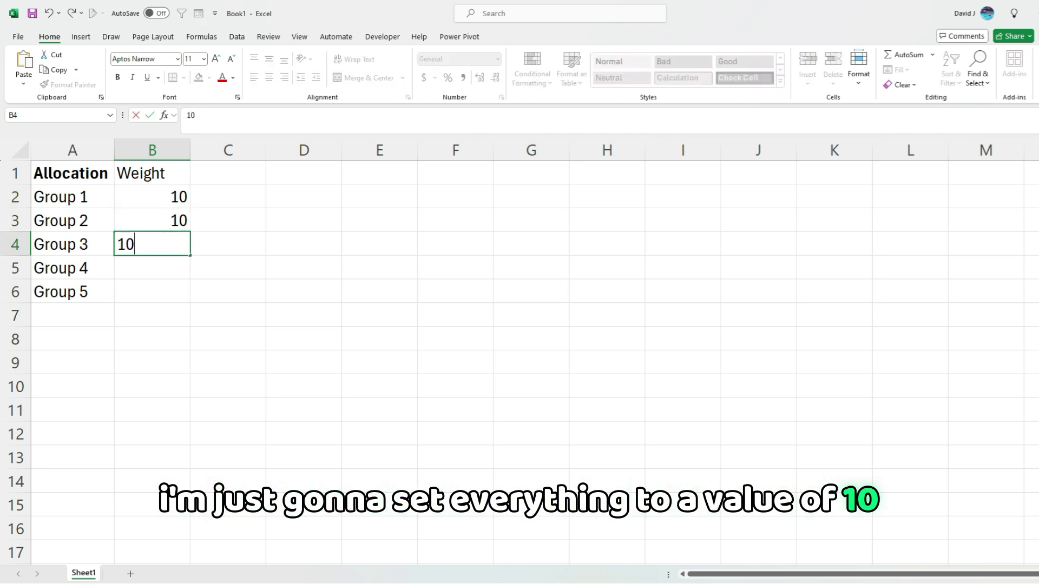
key(Return)
text(10)
key(Return)
text(10)
key(Return)
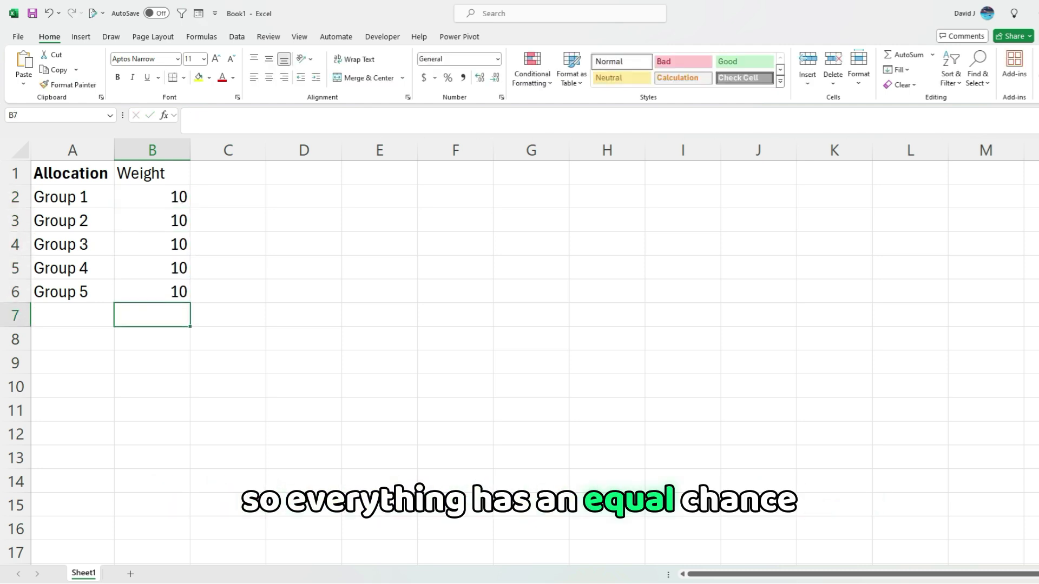
drag(152, 174, 152, 292)
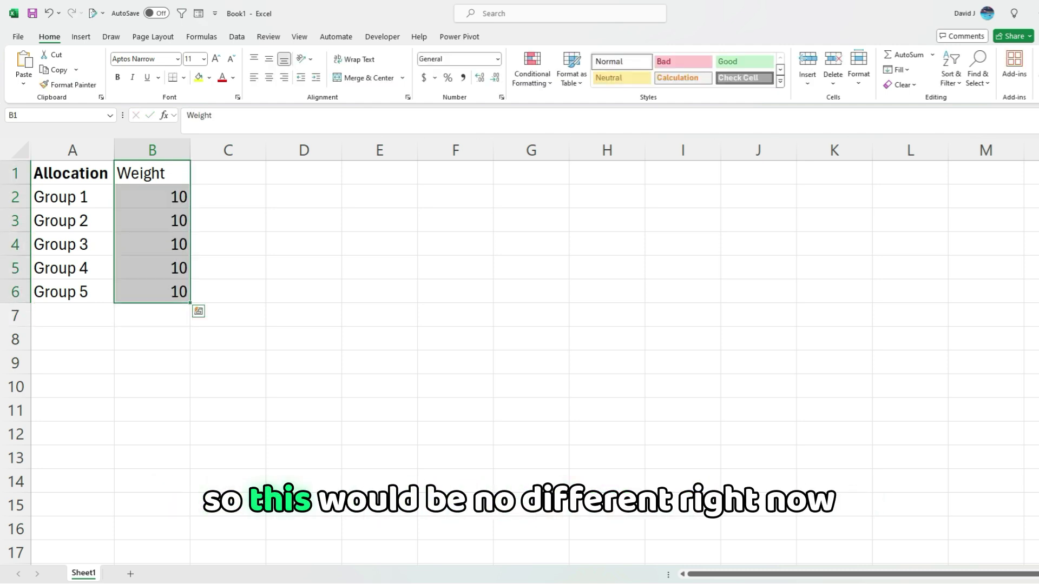
click(269, 78)
- Add the heading Cumulative in C1 and enter the starting value 1 in C2
click(228, 173)
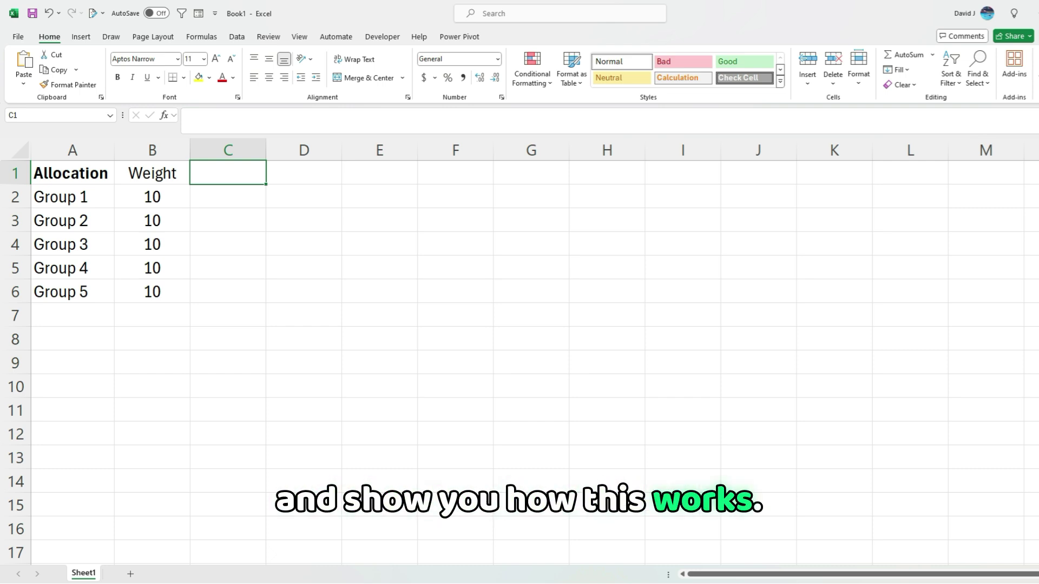
text(Nmul)
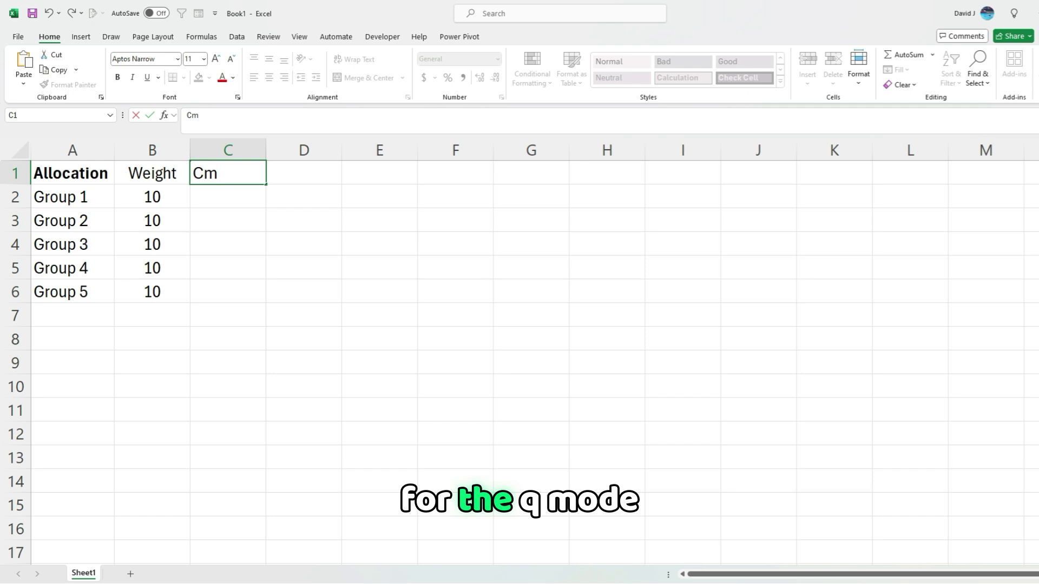
text(umulati)
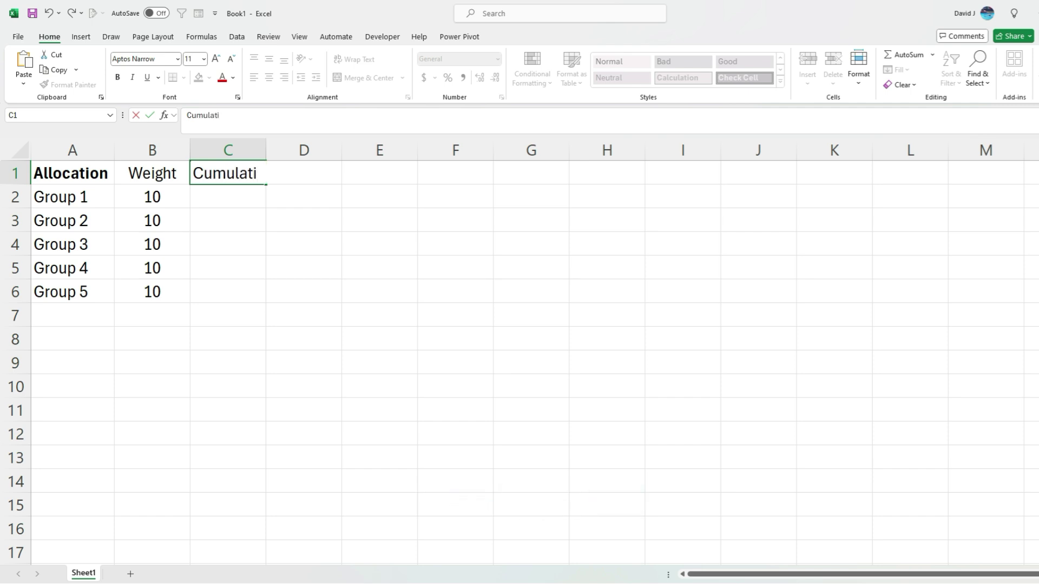
text(ve)
key(Return)
text(1)
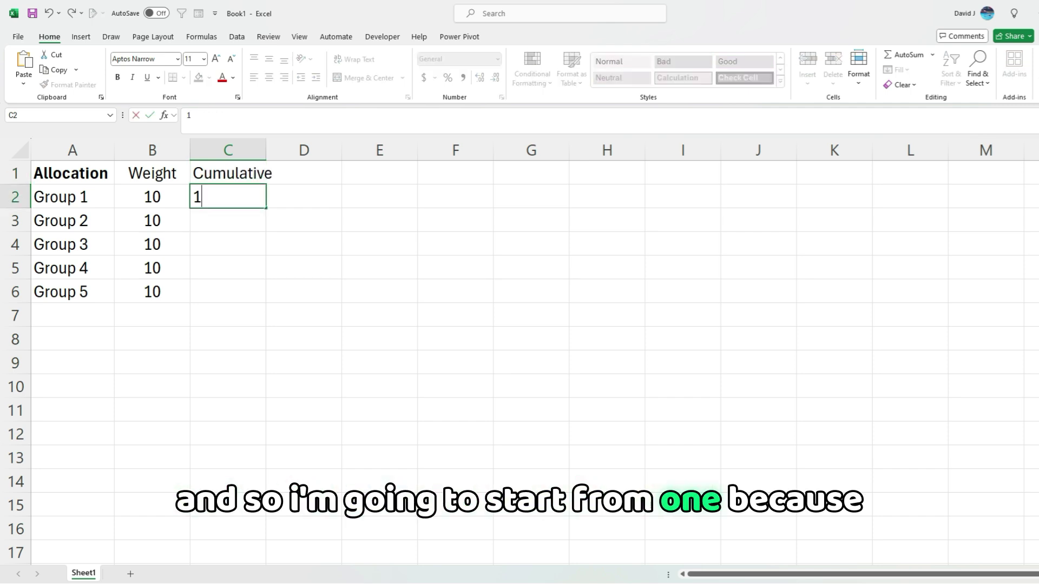
key(Return)
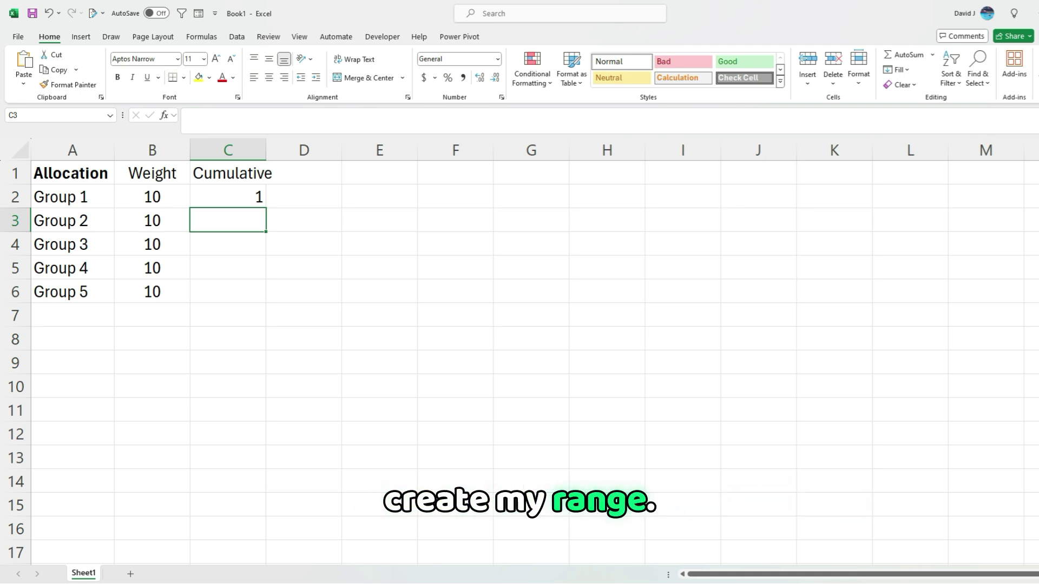
- Enter the running-total formula =SUM($B$2:B2)+1 in C3, with the start of the range locked as an absolute reference
text(=)
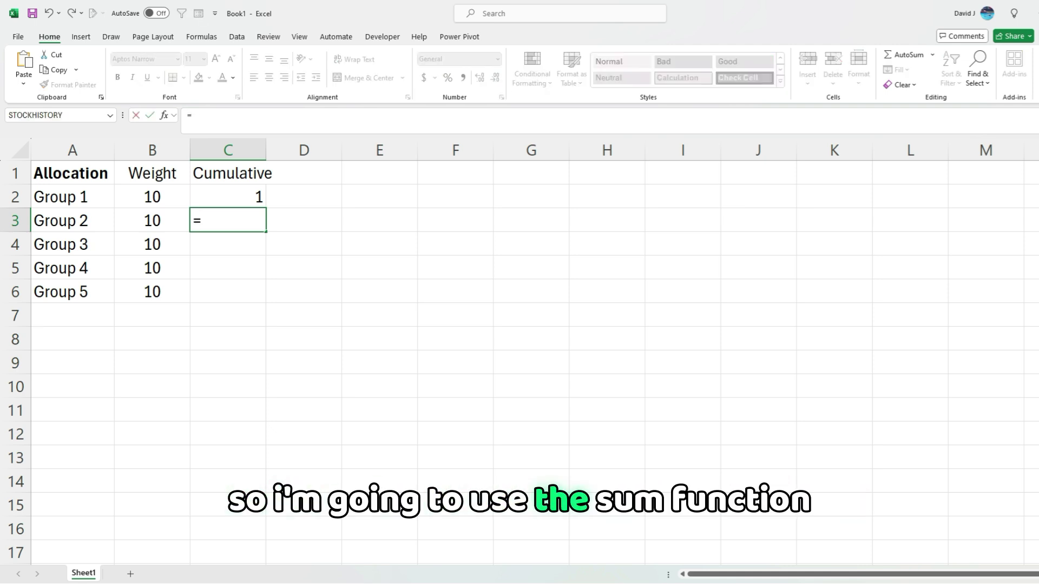
text(sum()
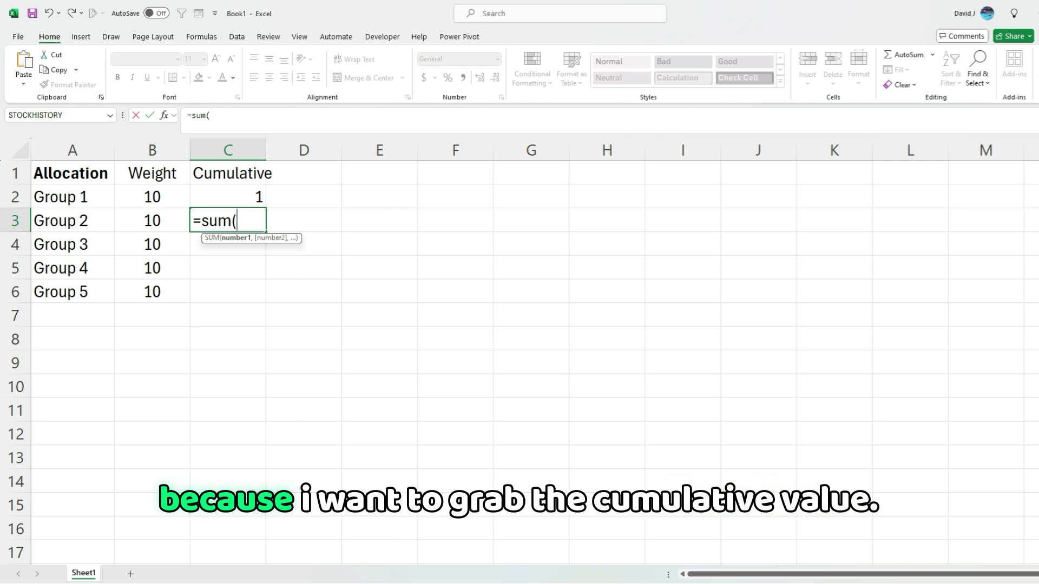
key(Up)
key(Left)
text(:B2)
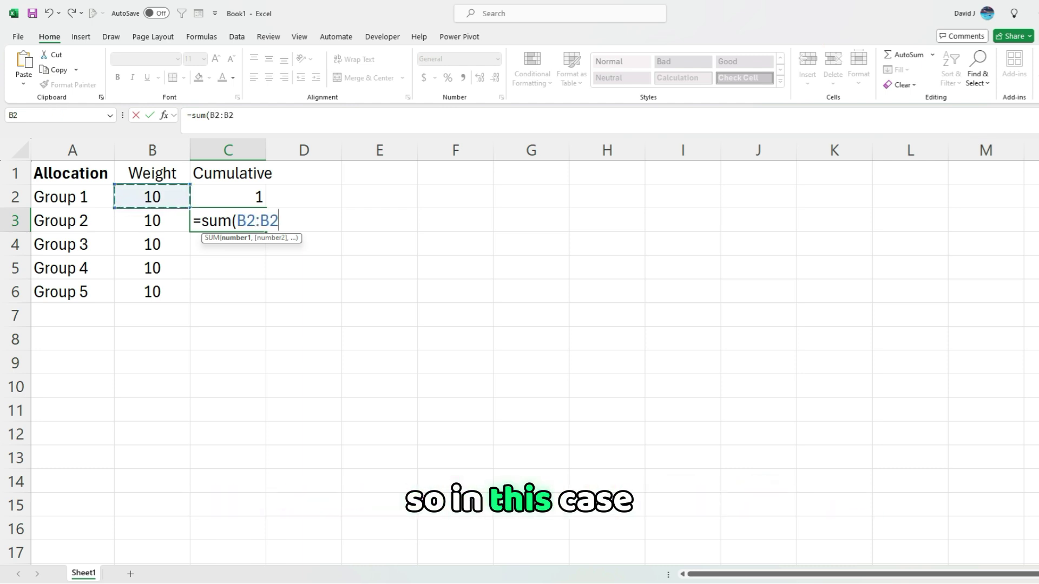
text())
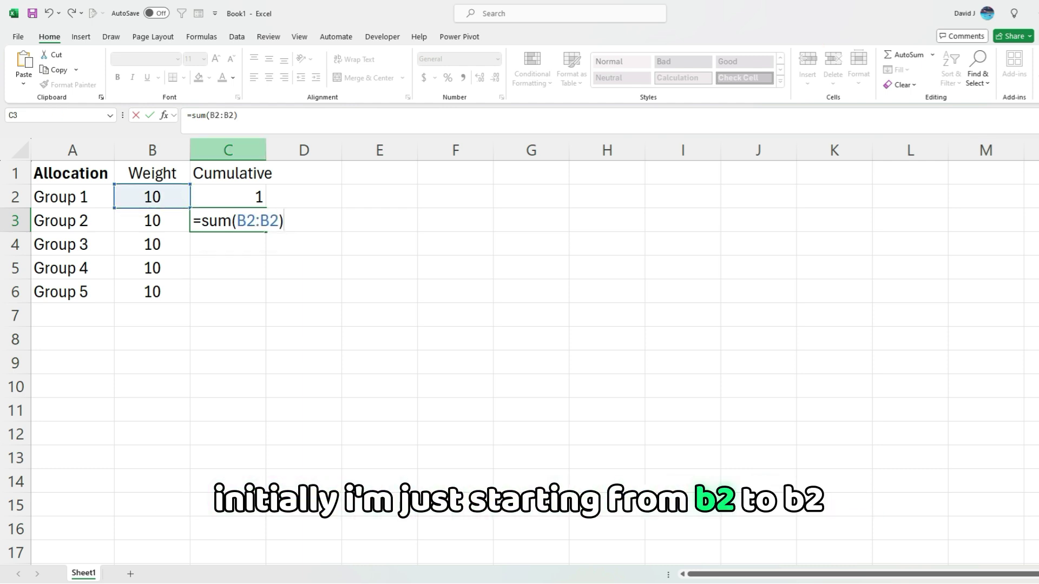
click(215, 115)
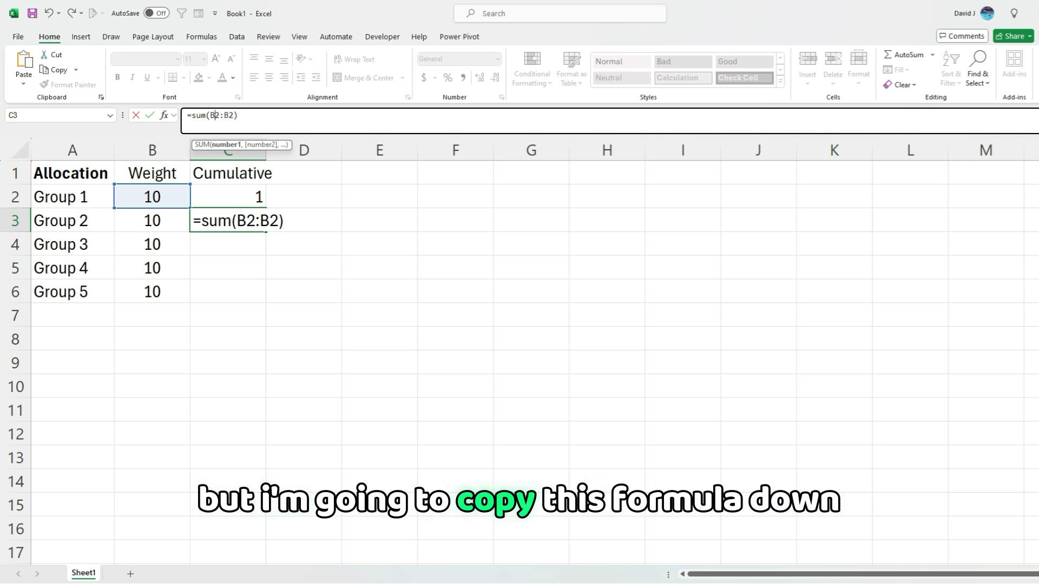
key(F4)
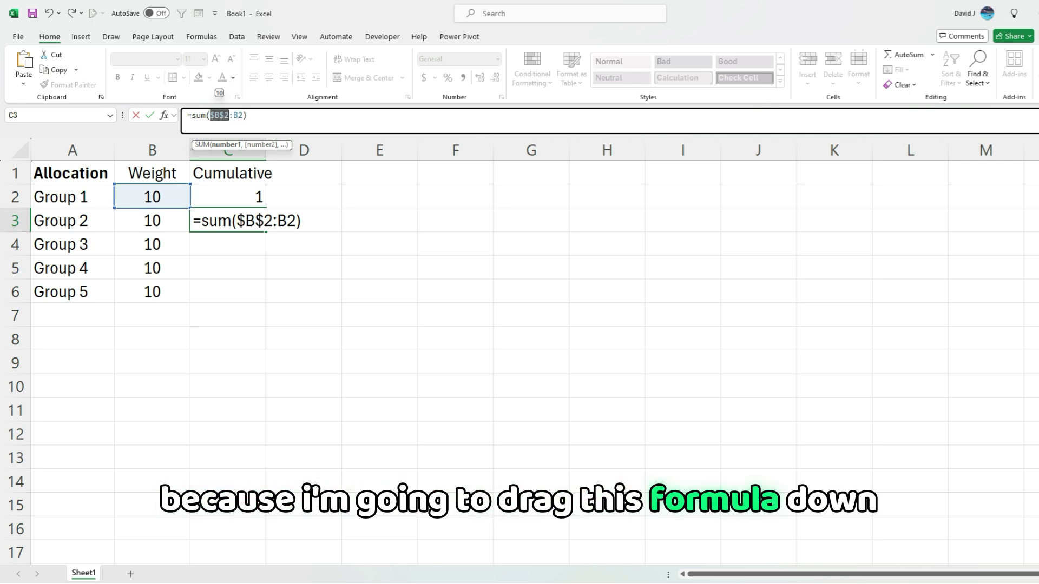
click(249, 116)
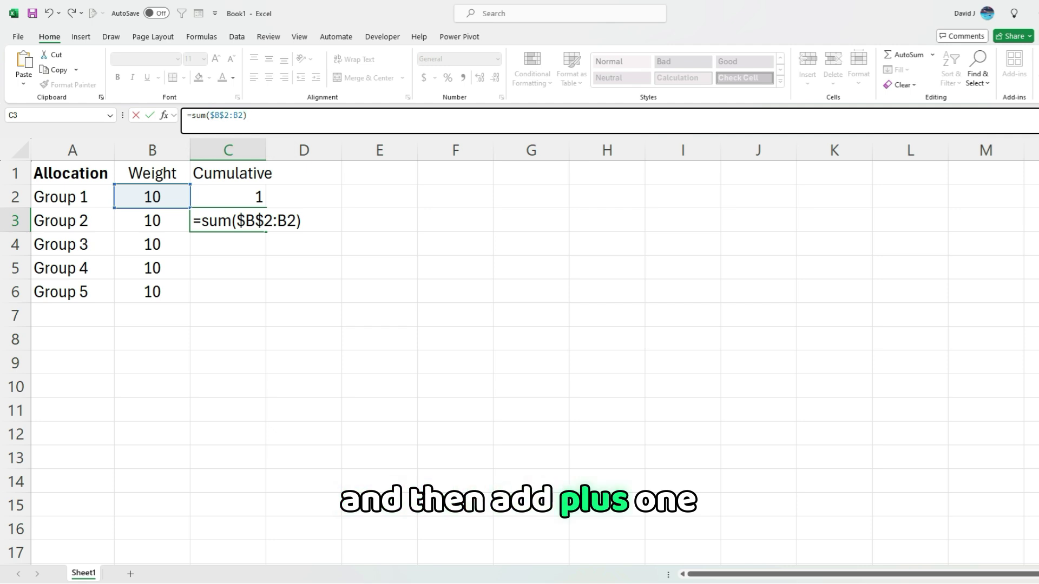
text(+1)
key(Return)
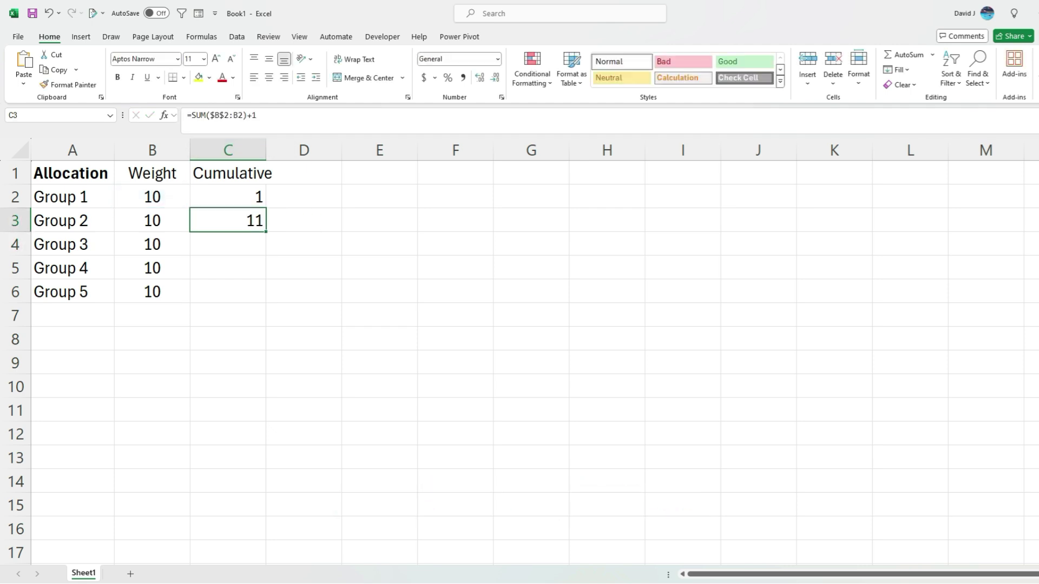
- Fill the cumulative formula from C3 down to C7, one row past Group 5
drag(266, 231, 264, 298)
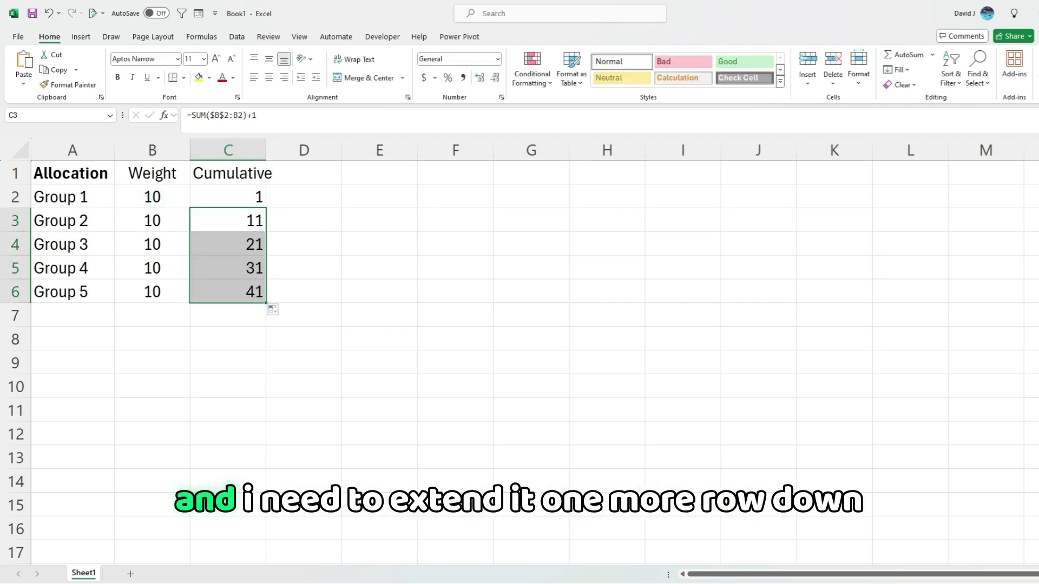
click(233, 292)
drag(265, 303, 264, 322)
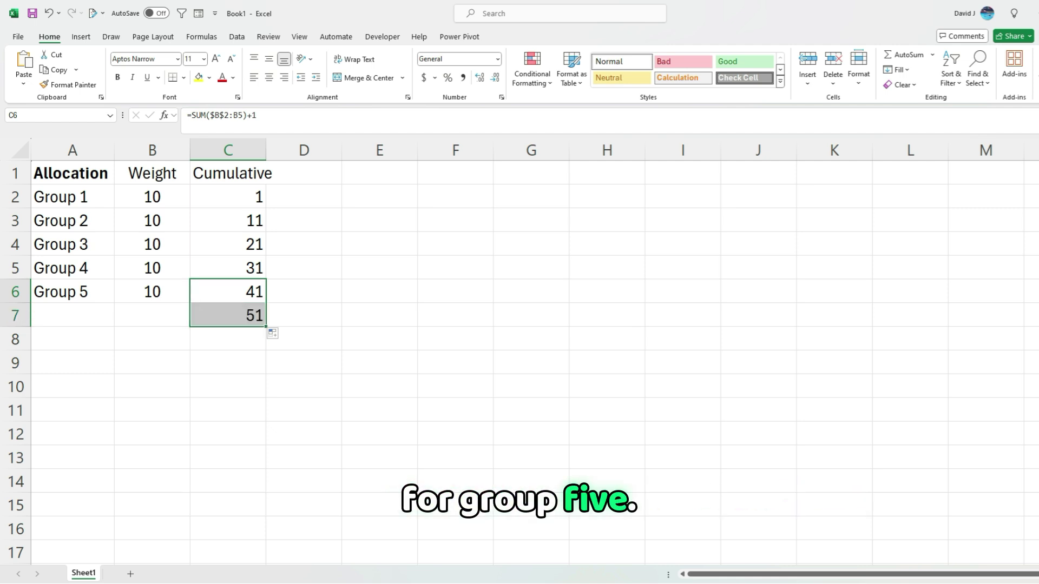
click(232, 197)
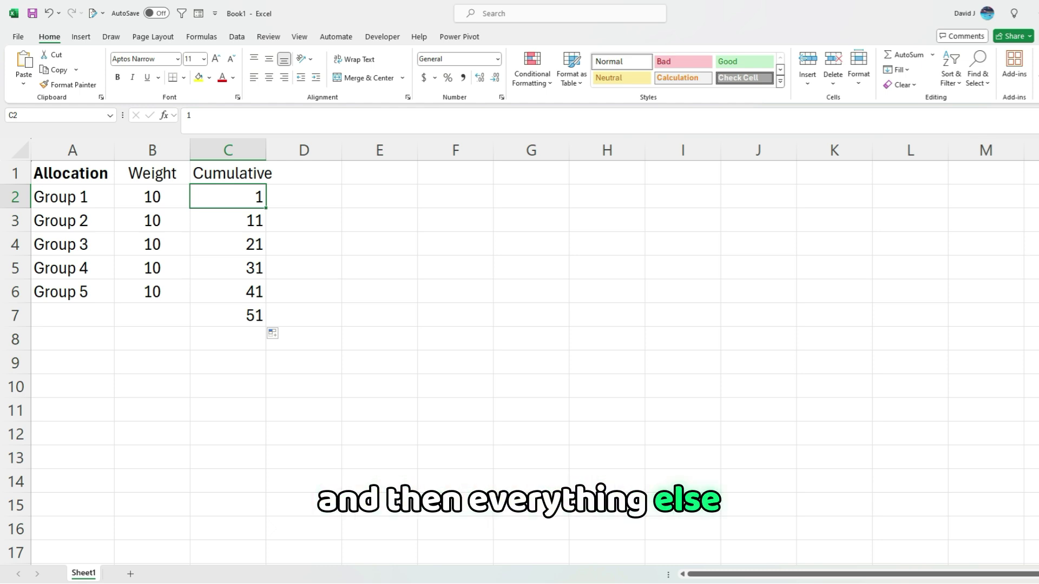
- Add the heading Range in cell D1, beside the Cumulative heading
click(303, 173)
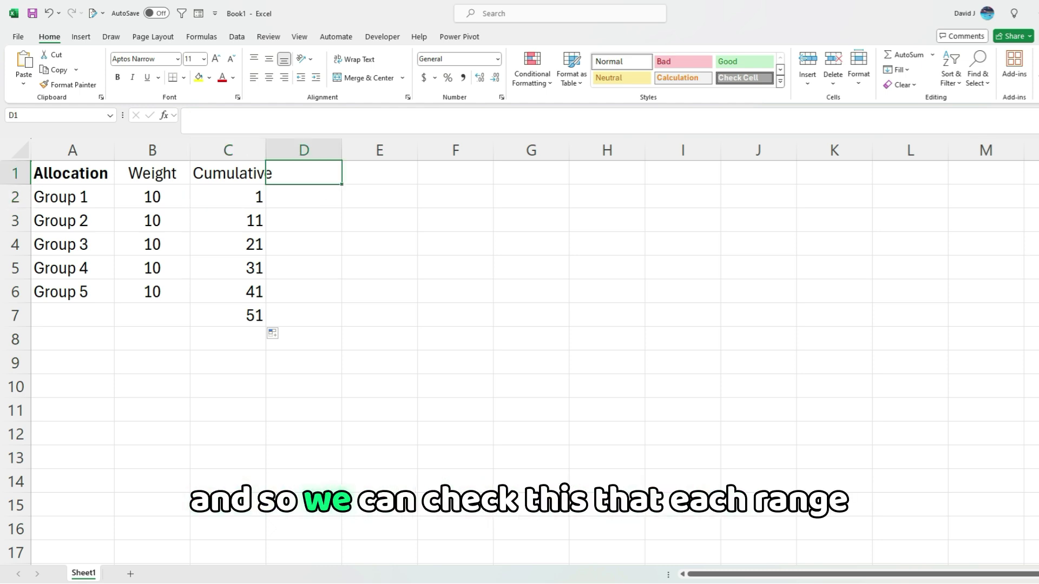
text(Range)
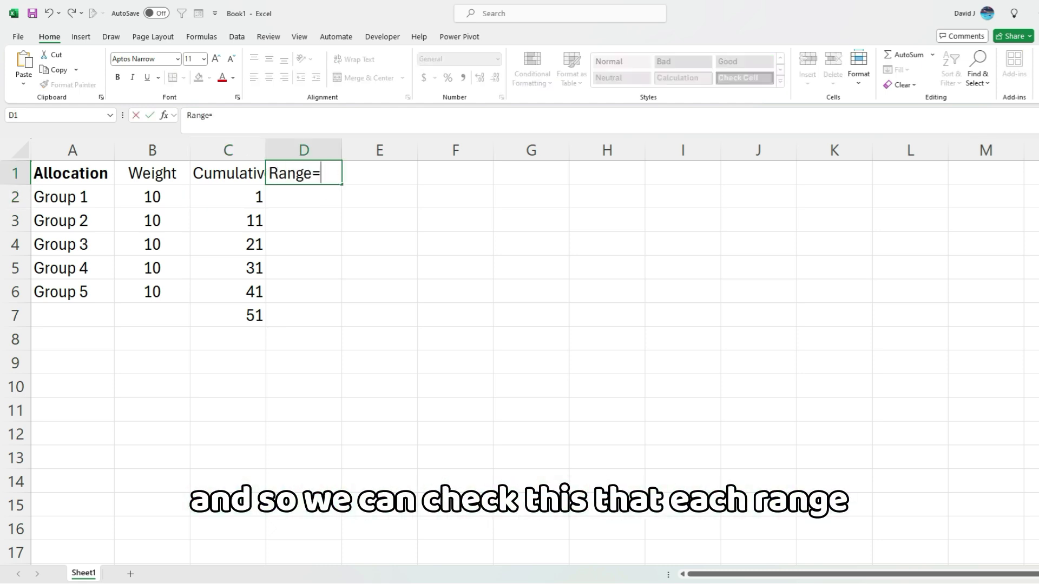
text(=)
key(BackSpace)
key(Return)
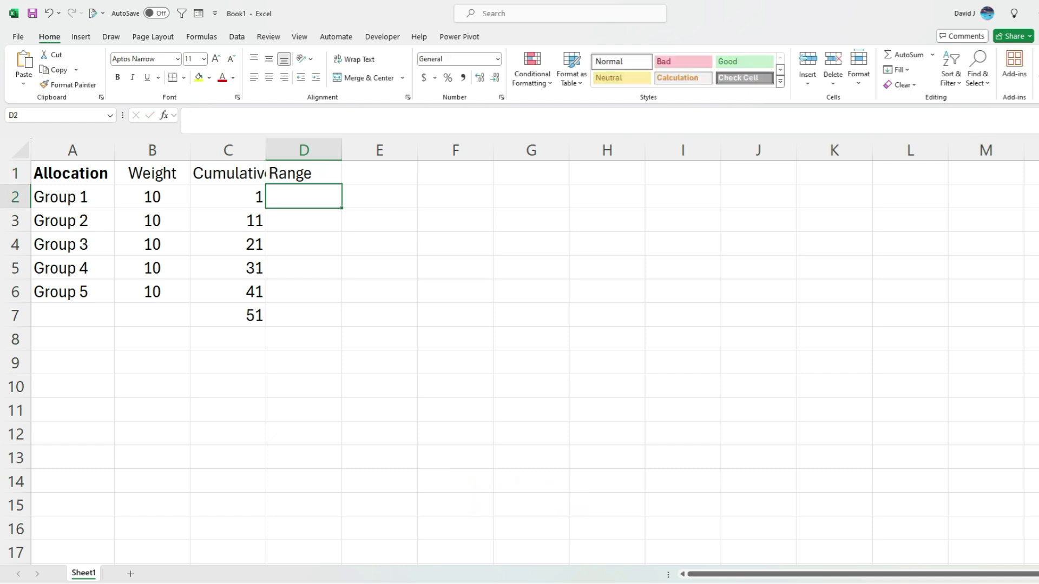
- Calculate each group's range size with =C3-C2 in D2 and fill the formula down to D6
text(=)
click(228, 221)
text(-)
click(228, 197)
key(Return)
click(303, 197)
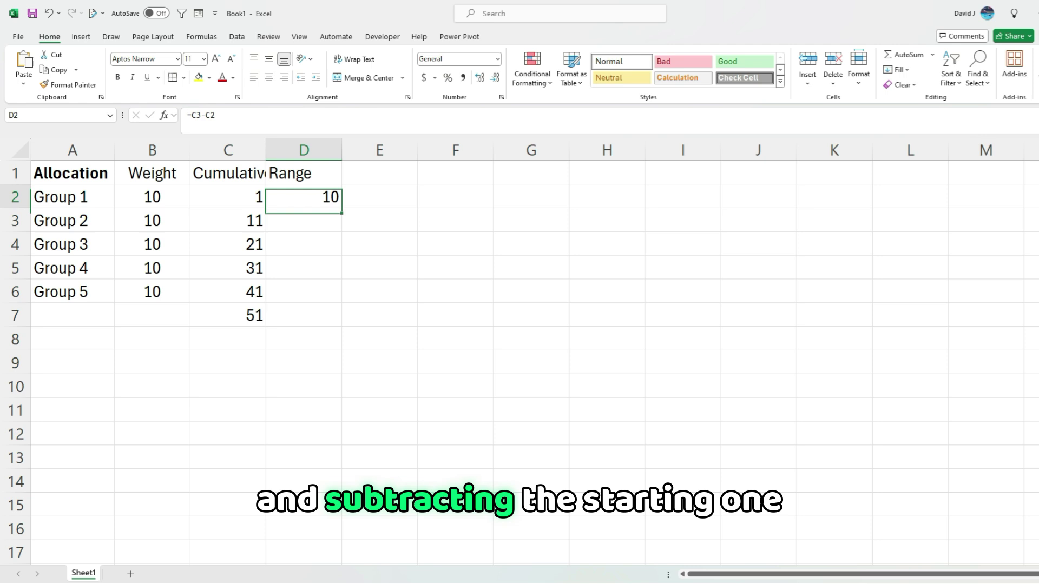
drag(342, 208, 340, 294)
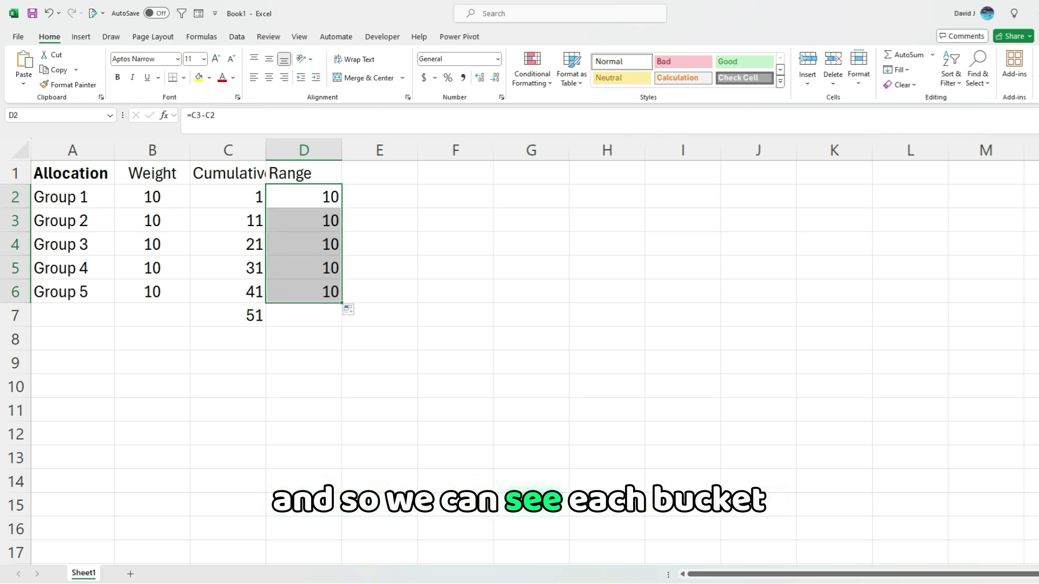
click(303, 197)
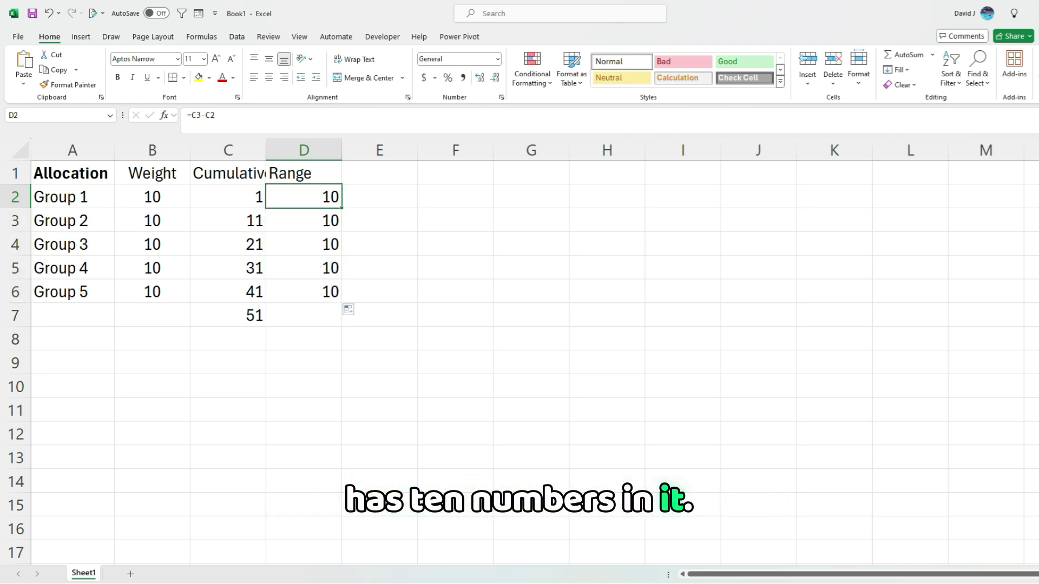
- Center the Range heading in D1 horizontally
click(304, 173)
key(alt+h)
key(a)
key(c)
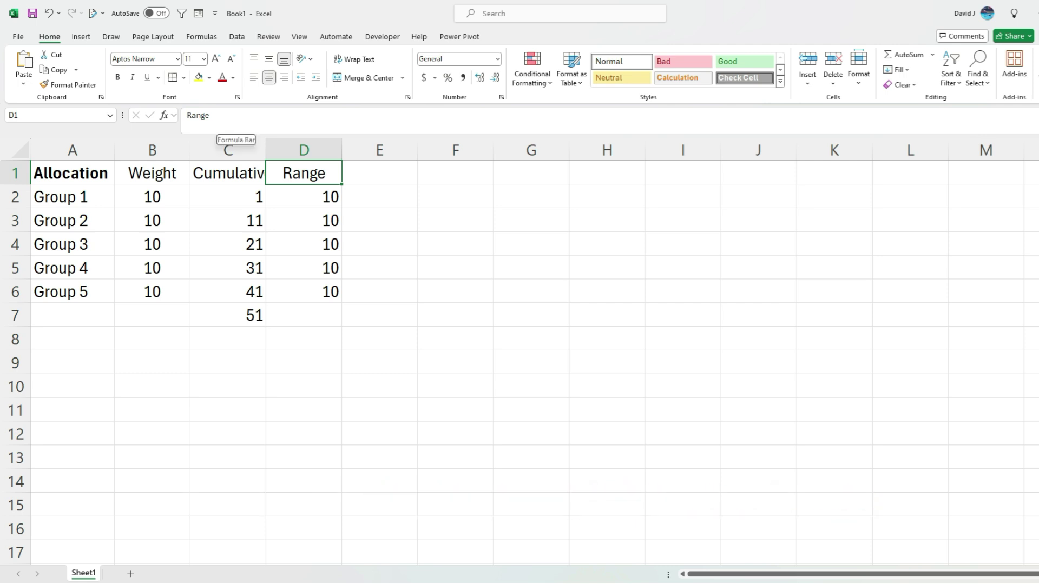
- Add the labels MIN in A9 and MAX in A10 below the allocation table
click(227, 197)
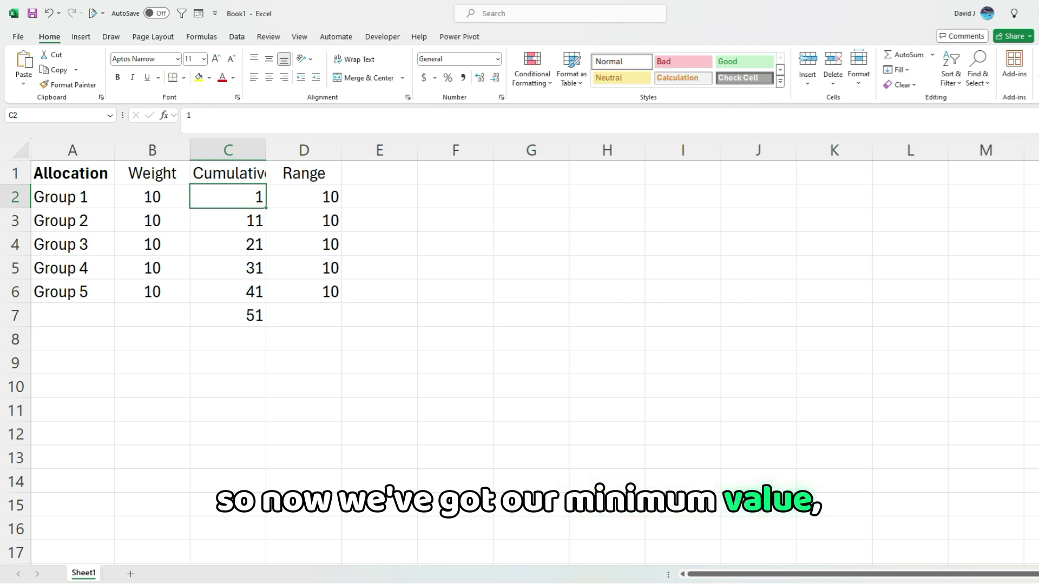
click(228, 315)
click(73, 362)
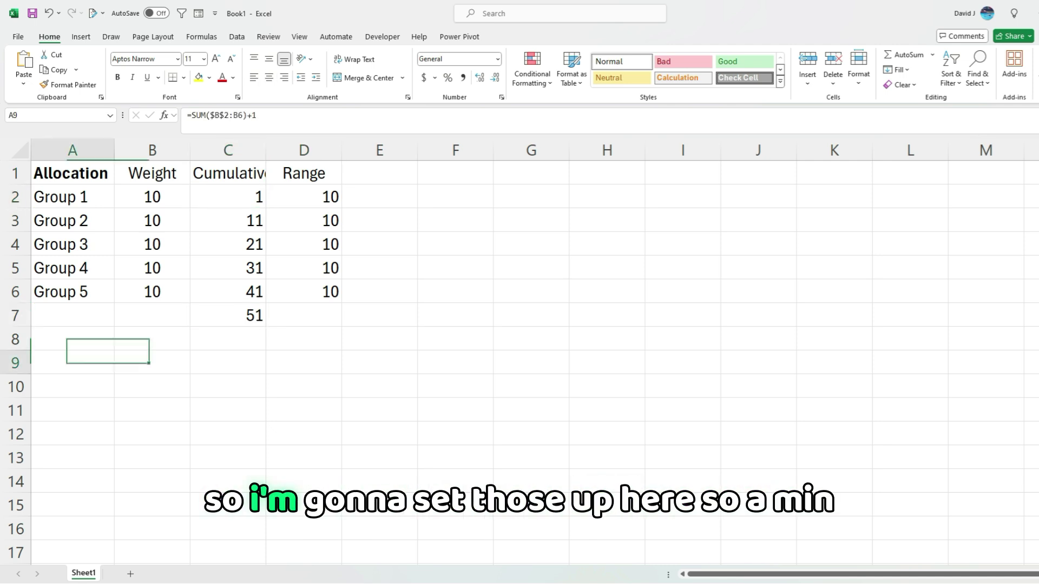
text(MIN)
key(Return)
text(MAX)
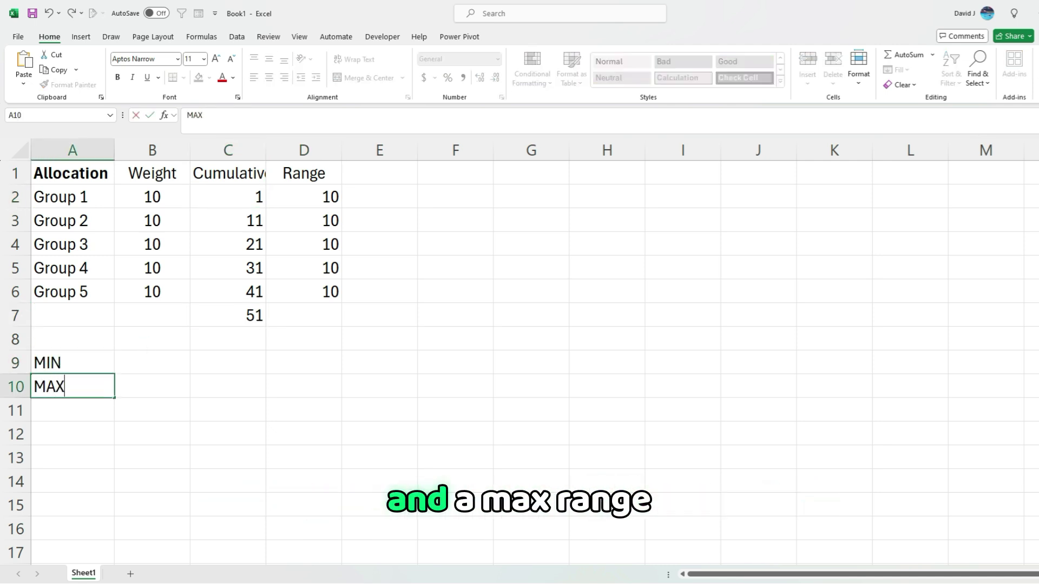
- Link the MIN value in B9 to C2 and the MAX value in B10 to C7
click(152, 363)
text(=)
click(228, 197)
key(Return)
text(=)
click(228, 316)
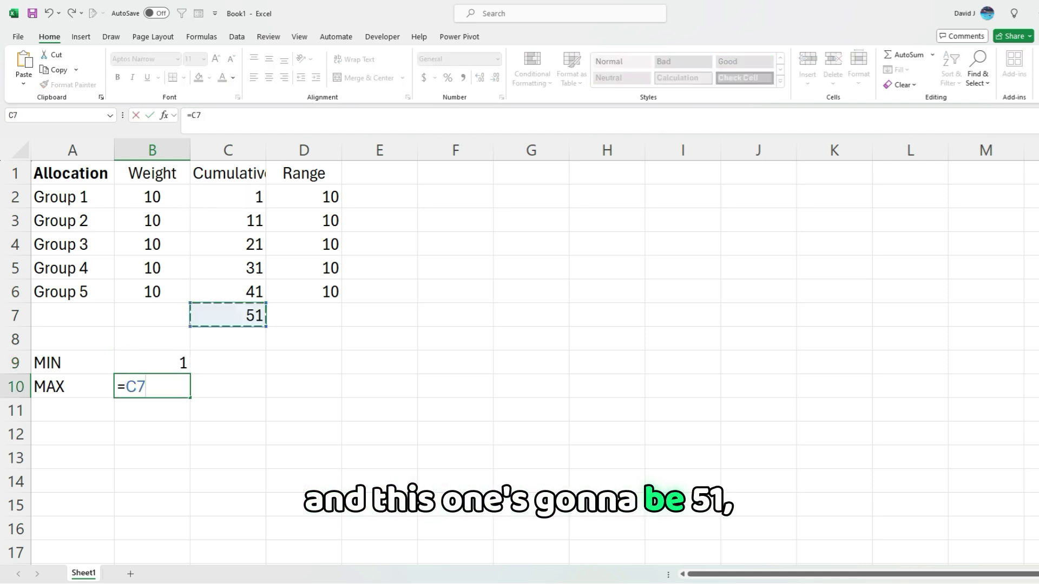
key(Return)
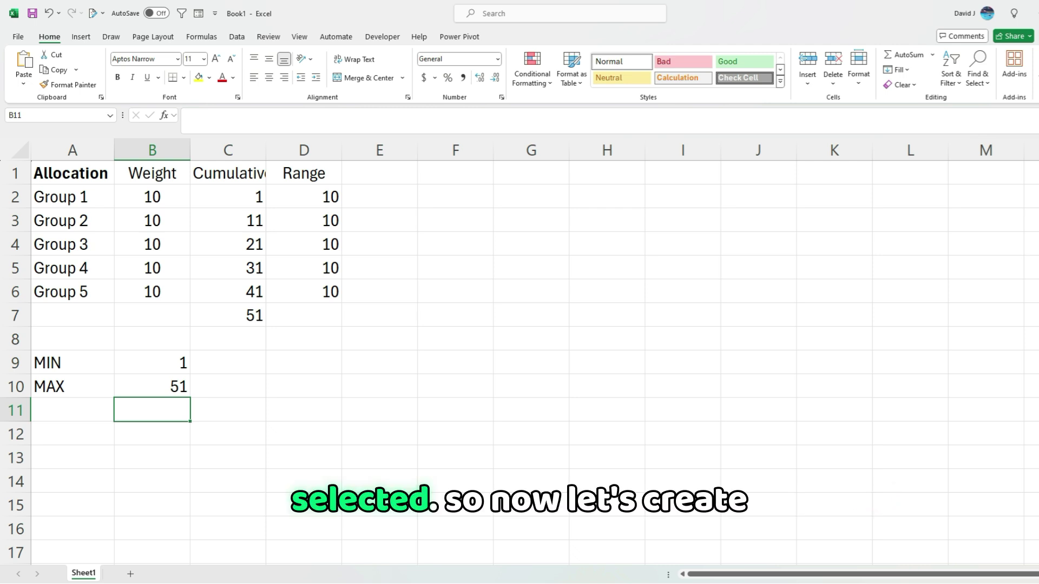
- Add the heading Random in cell F1 for a purely random selection column
click(455, 173)
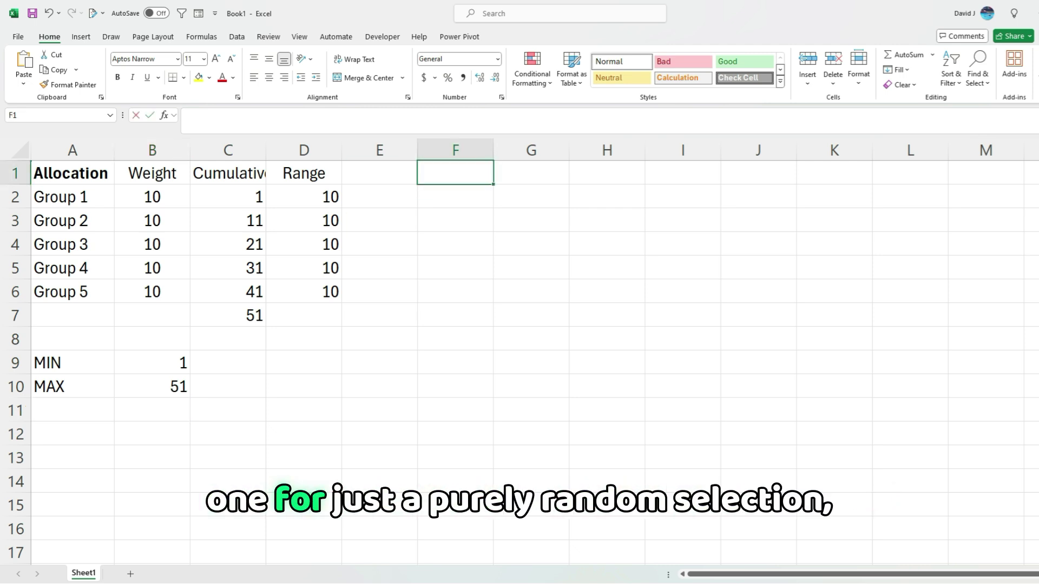
text(Random)
key(Tab)
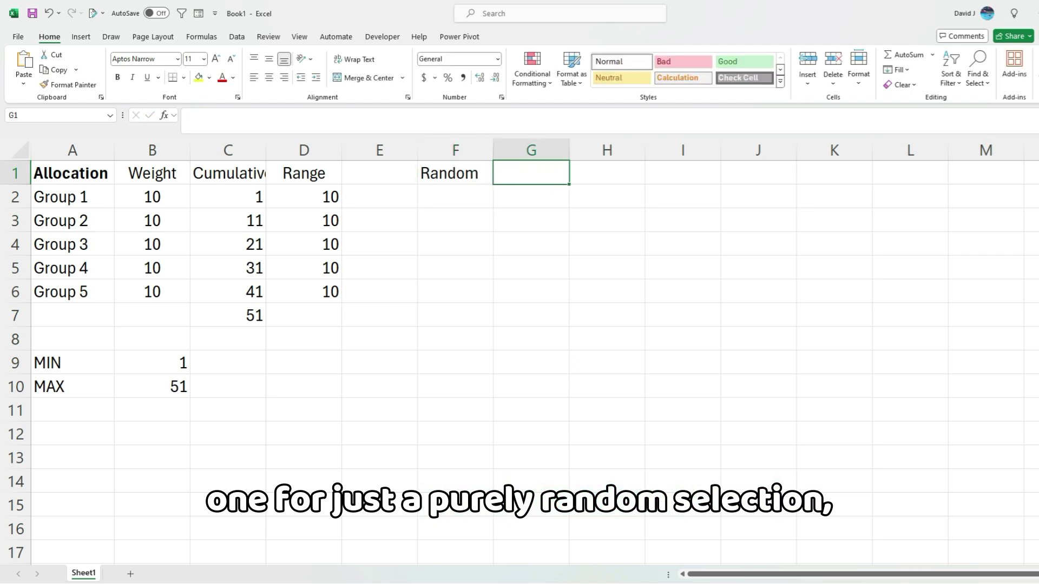
- Add the headings Weighted in G1 and Weighted # in H1, and fit column H's width to its heading
text(Weighted)
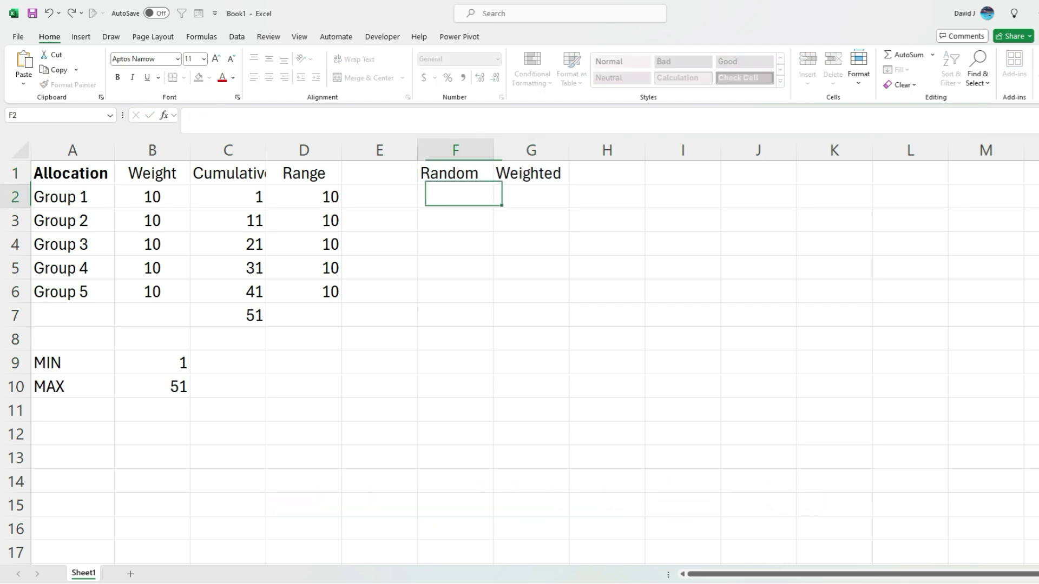
key(Return)
key(Up)
key(Right)
key(Right)
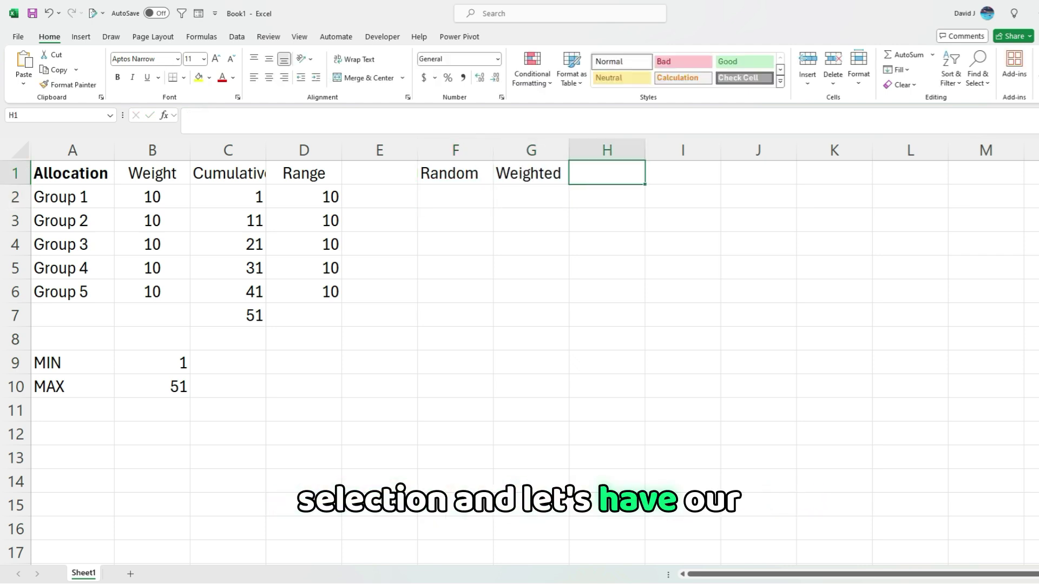
text(Weighted #)
key(Return)
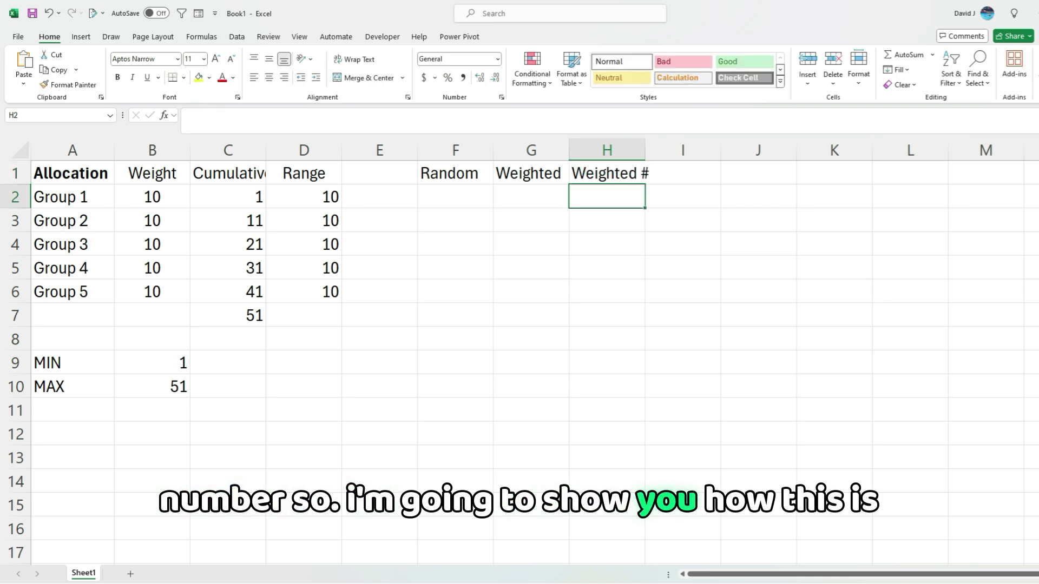
double_click(645, 150)
- Write the formula =INDEX(A2:A6,RANDBETWEEN(1,5),1) in F2 to pick a random group
click(456, 197)
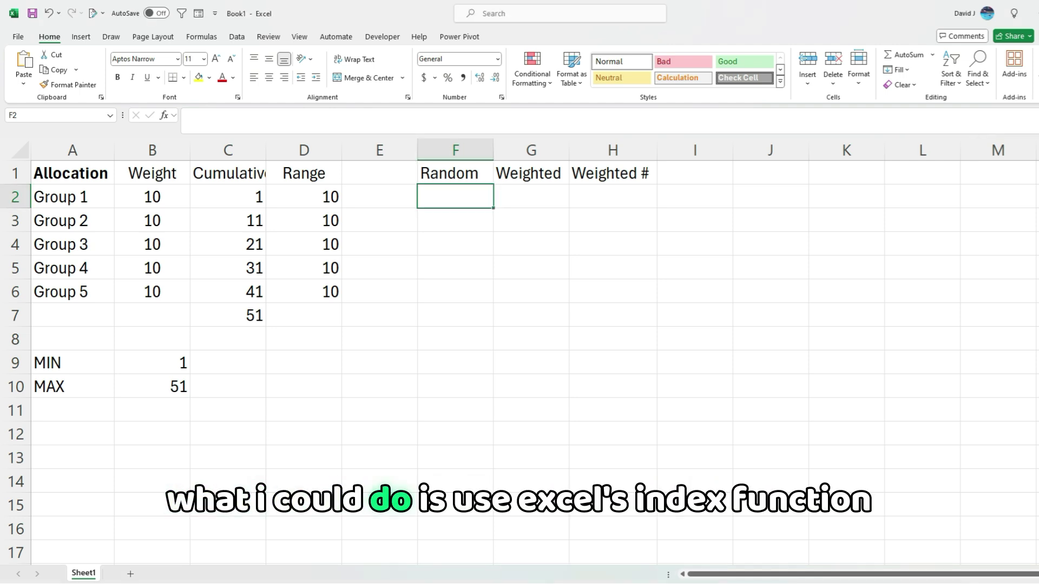
text(=index()
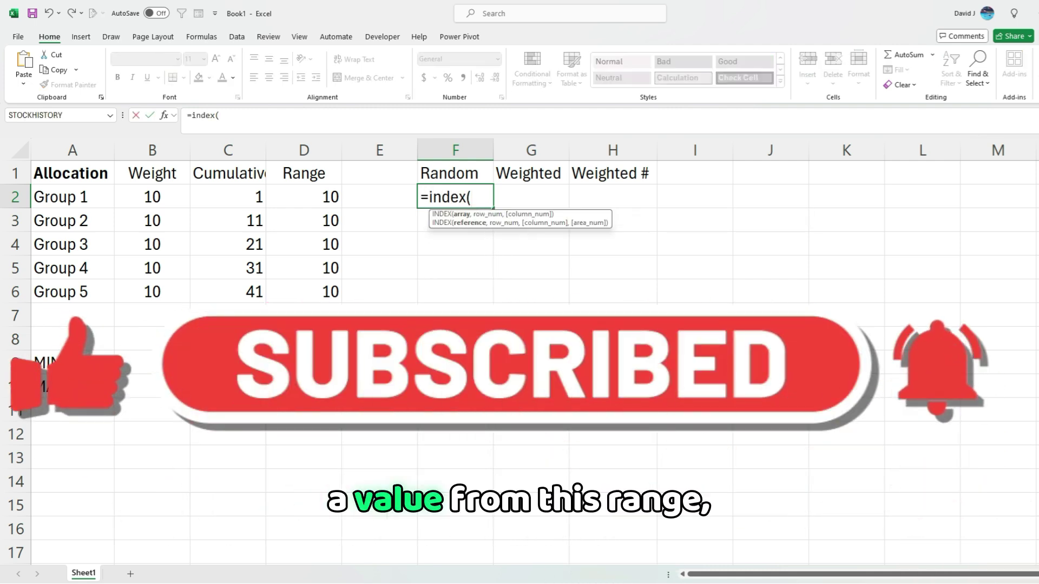
drag(59, 197, 81, 292)
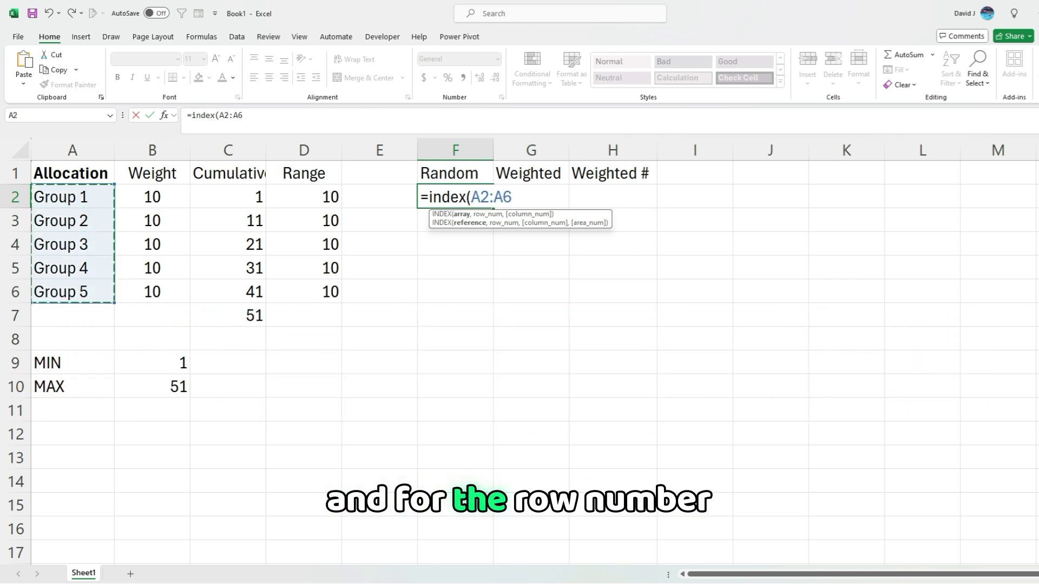
text(,)
text(rand)
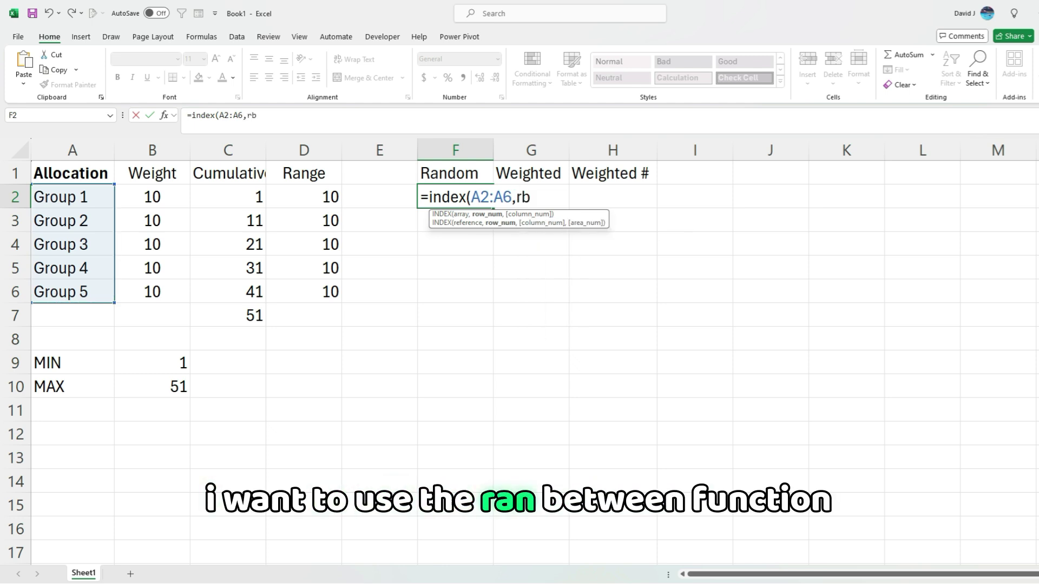
text(b)
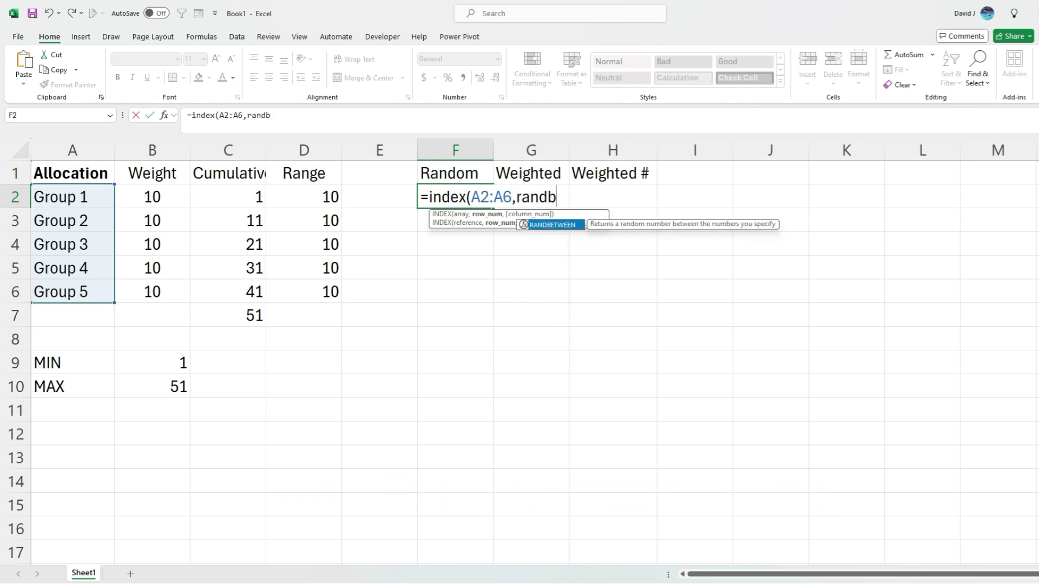
key(Tab)
text(1,5)
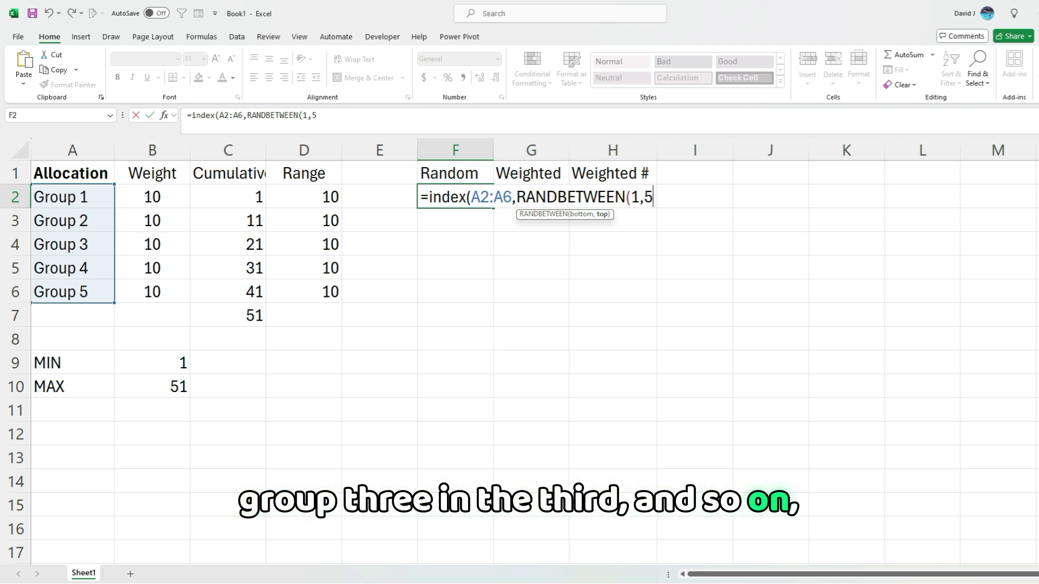
text(),)
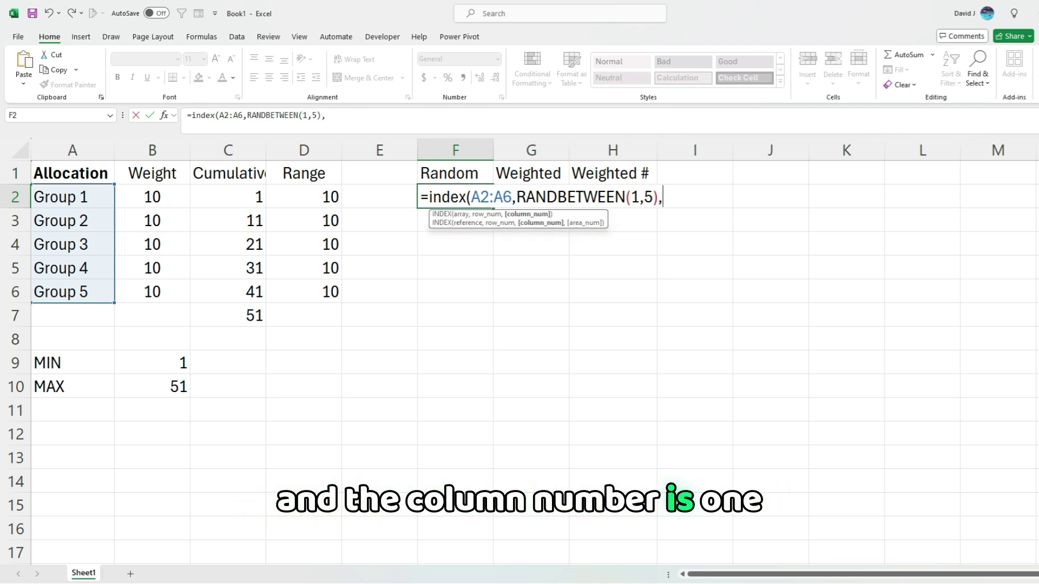
text(1)
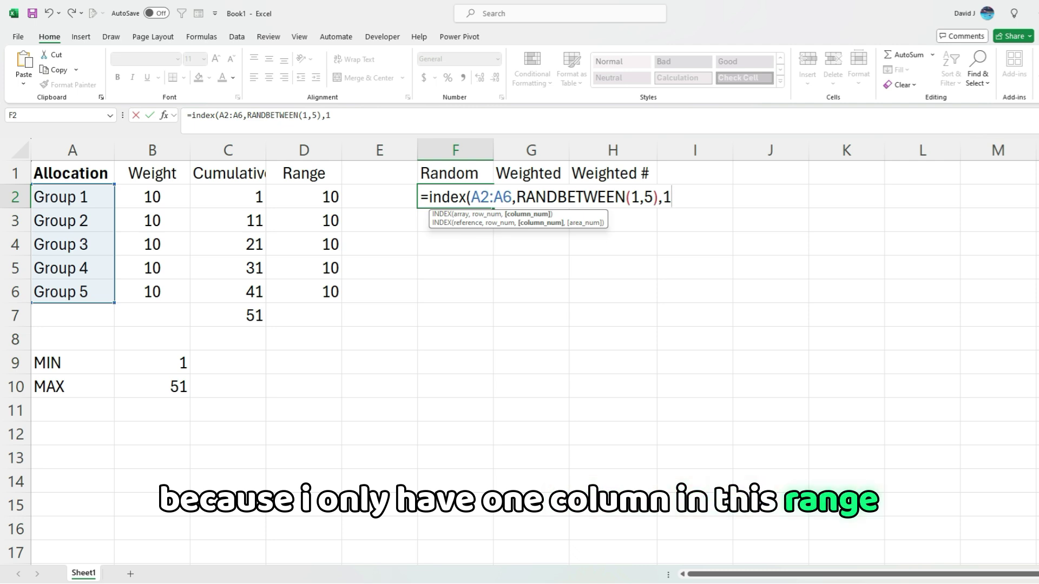
text())
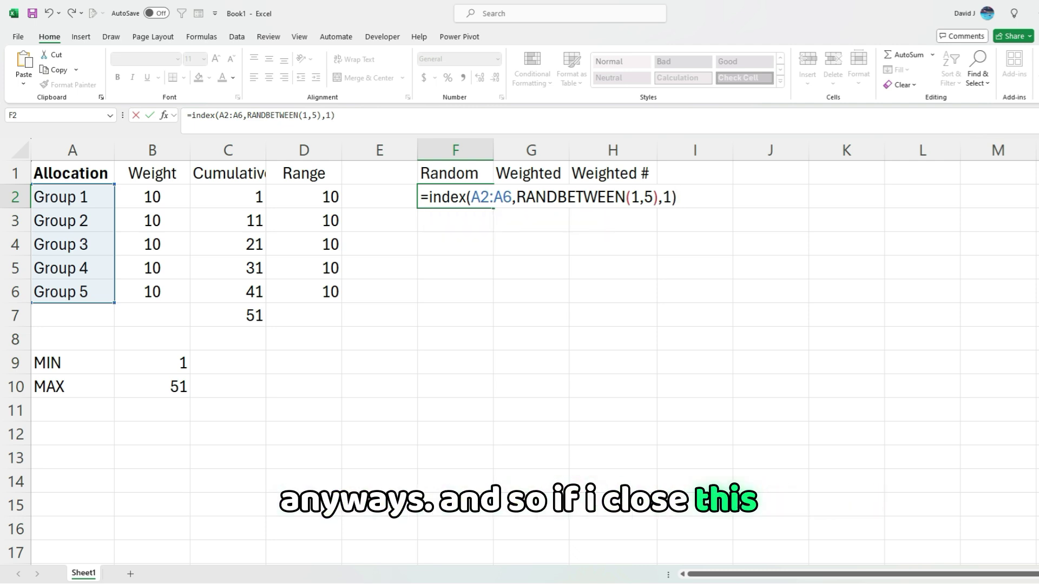
- Make the group range in F2's formula absolute as $A$2:$A$6 and commit the formula
click(231, 116)
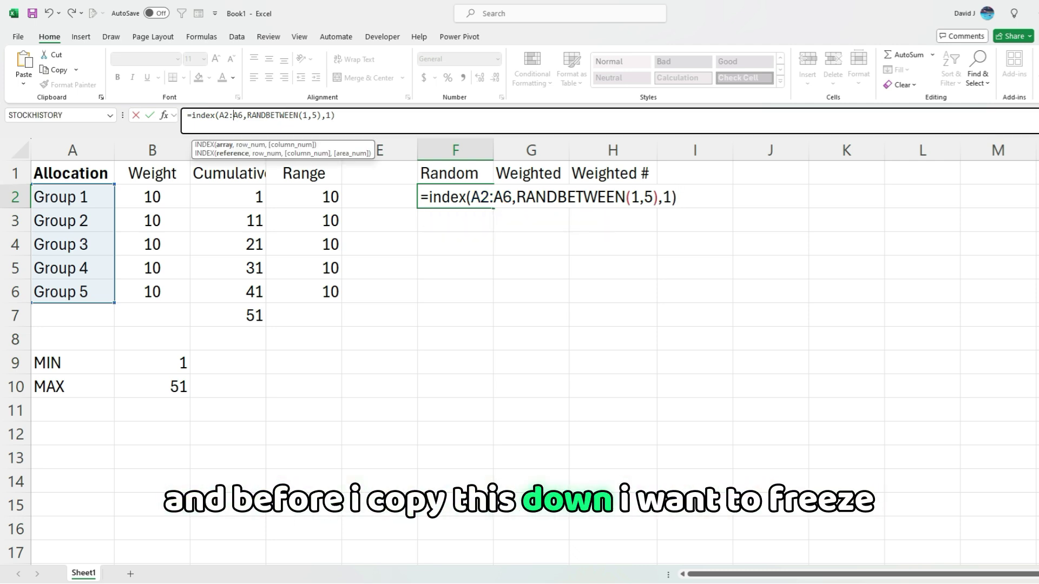
key(F4)
key(Left)
key(Left)
key(F4)
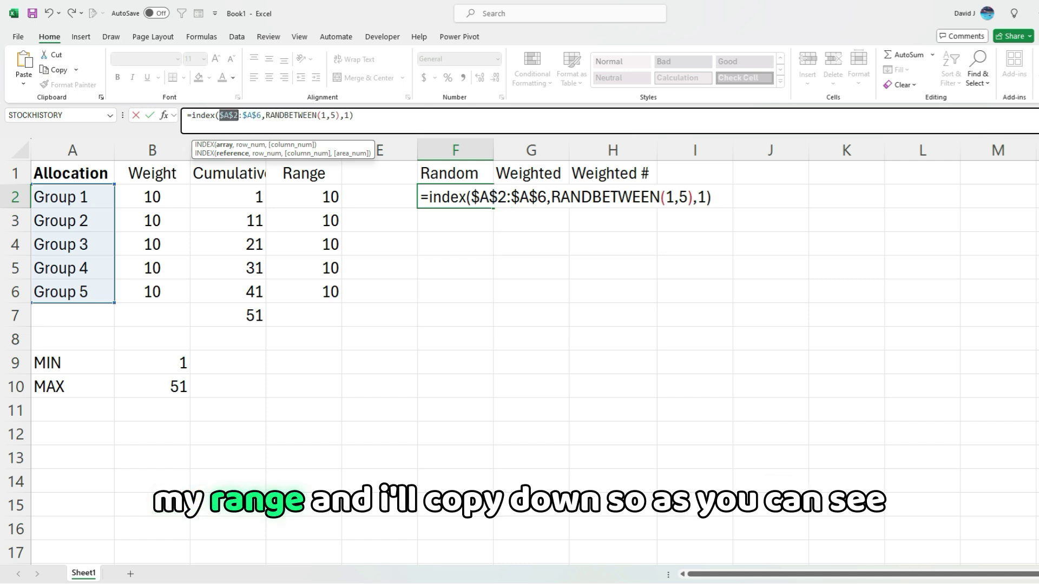
key(Return)
- Fill the random selection formula from F2 down to F6
key(Up)
key(shift+Down)
key(shift+Down)
key(shift+Down)
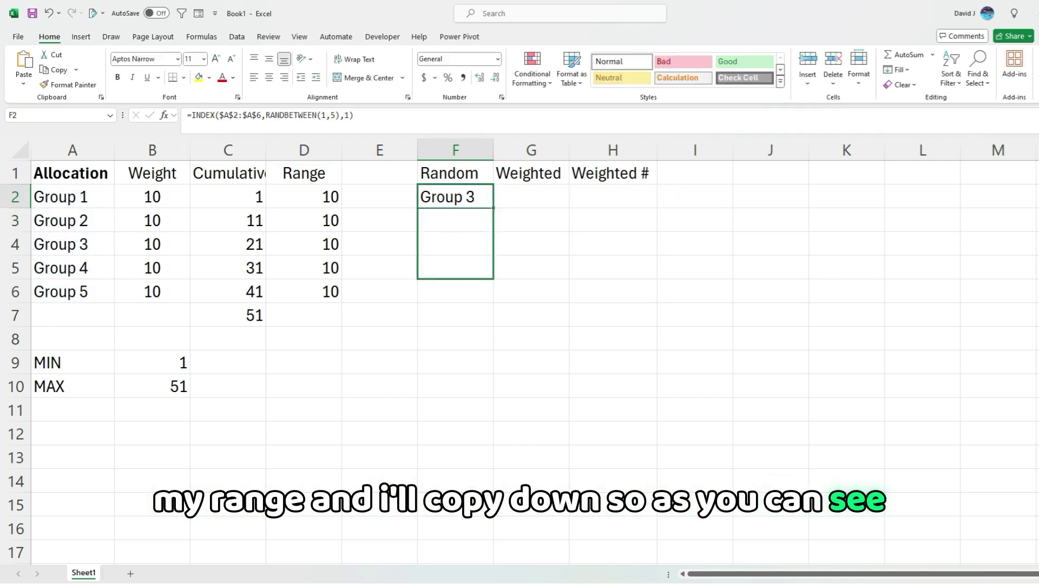
drag(493, 207, 493, 295)
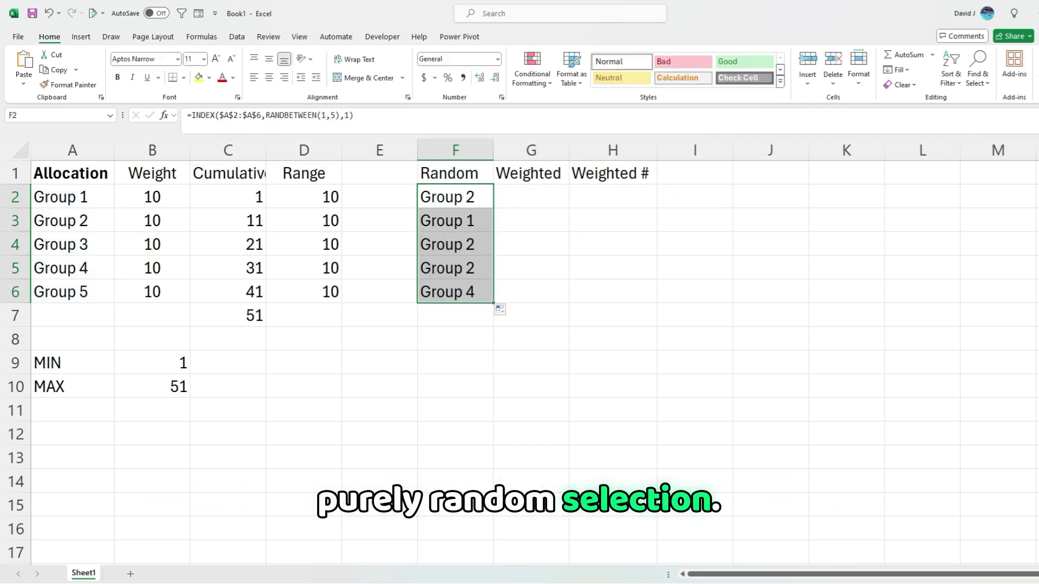
click(455, 197)
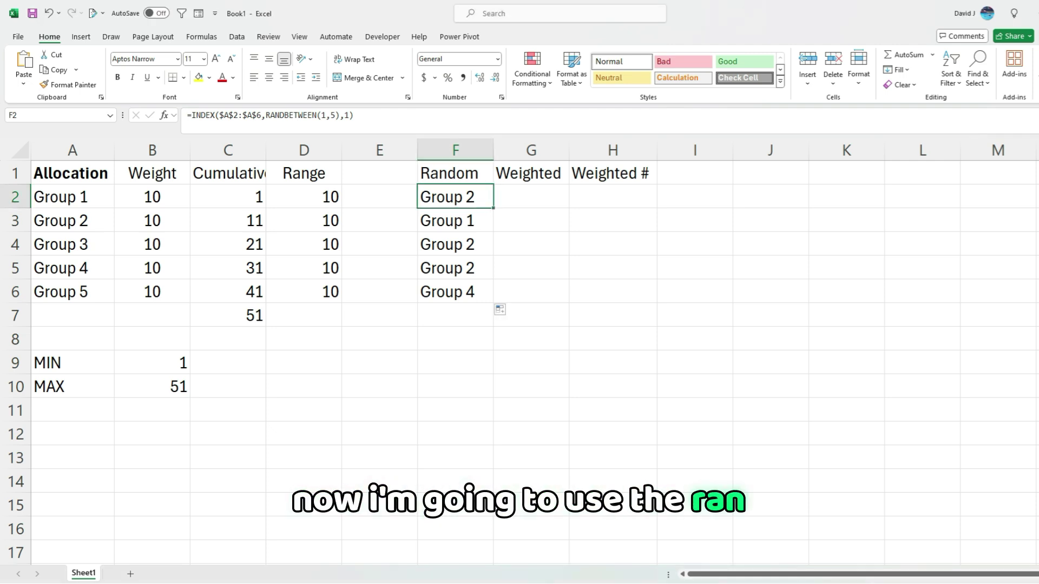
- Enter =RANDBETWEEN($B$9,$B$10) in H2 to generate a number between the MIN and MAX values
click(613, 197)
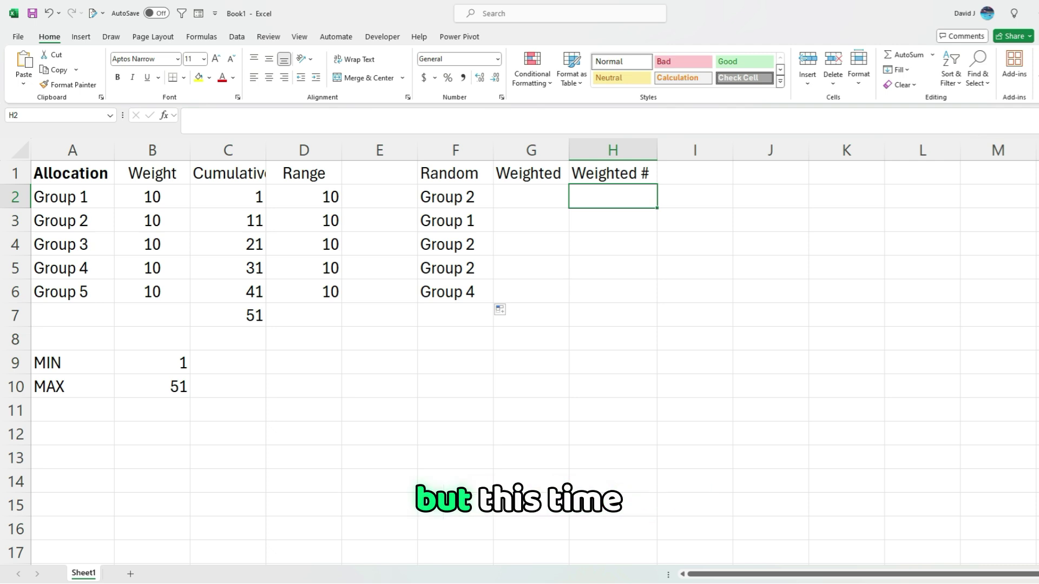
text(=randb)
key(Tab)
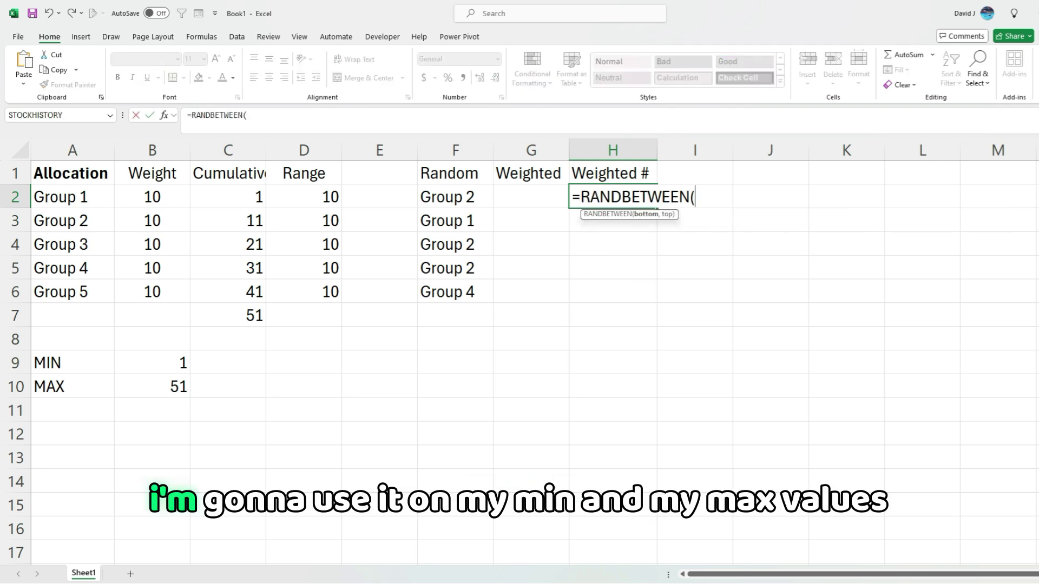
click(152, 363)
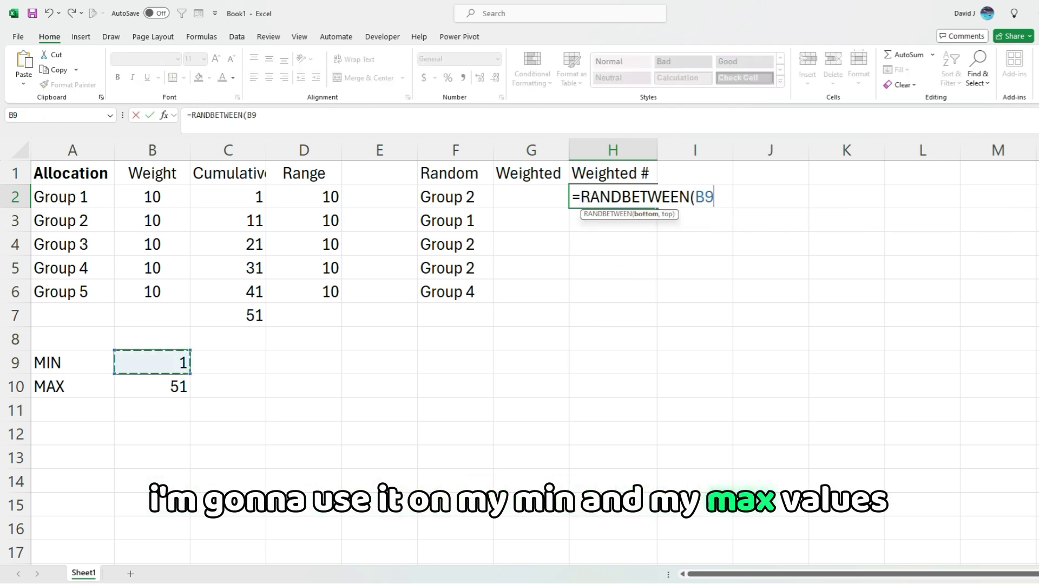
text(,)
click(152, 387)
click(252, 115)
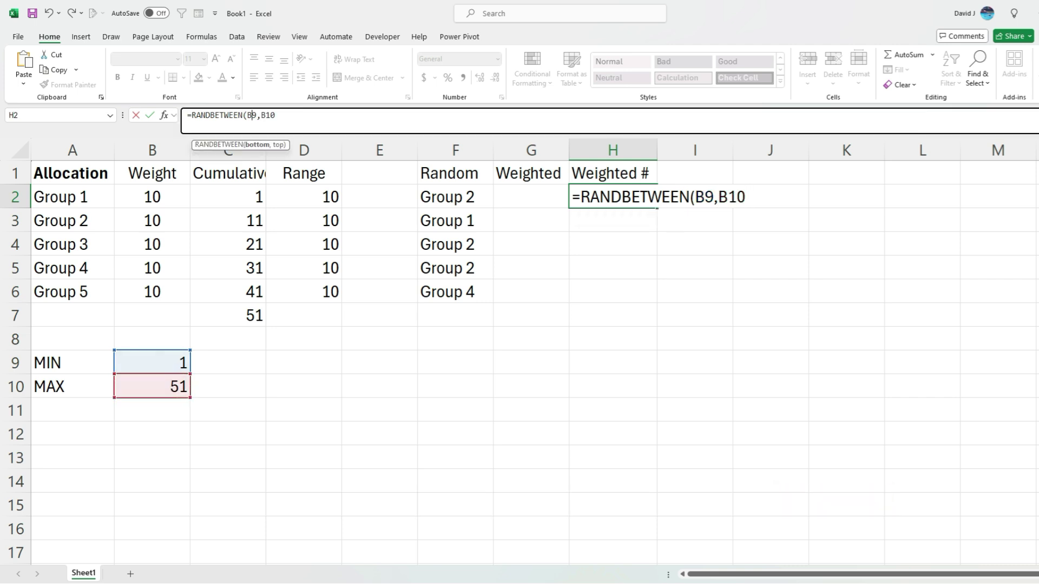
key(End)
key(F4)
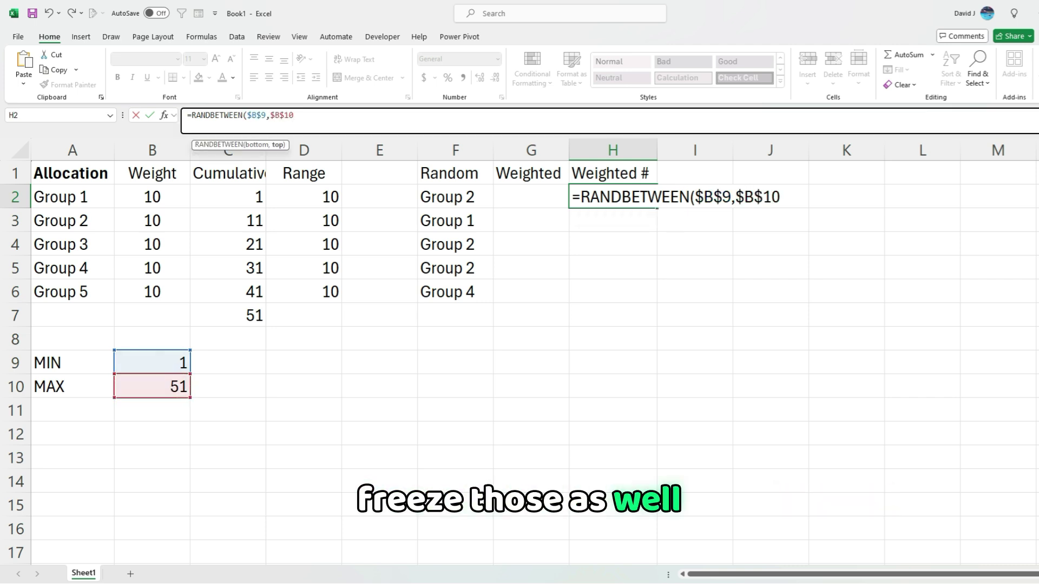
text())
key(Return)
- Fill the RANDBETWEEN formula from H2 down to H6
key(Up)
key(shift+Down)
key(shift+Down)
key(shift+Down)
key(shift+Down)
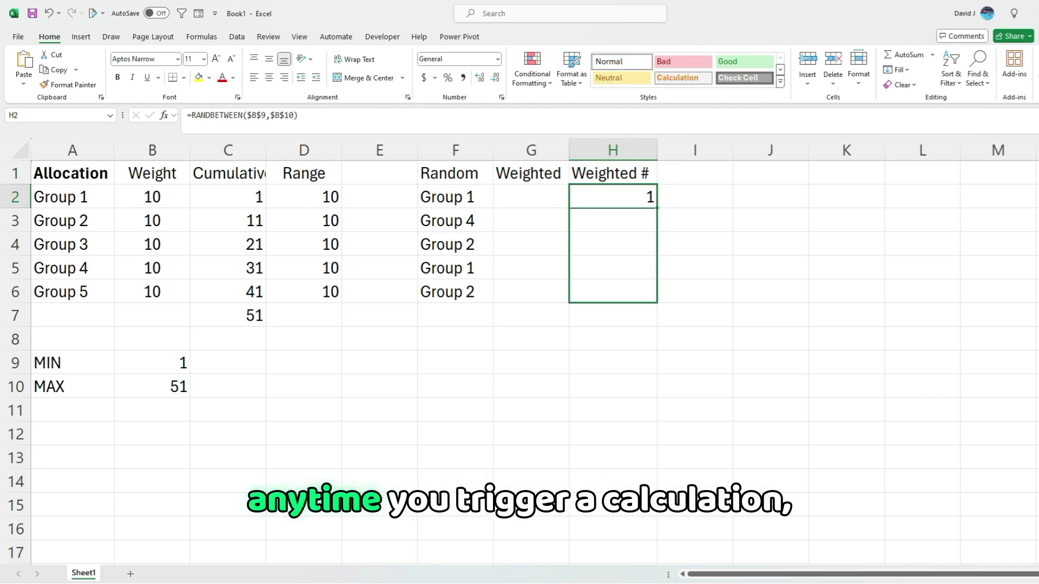
key(ctrl+d)
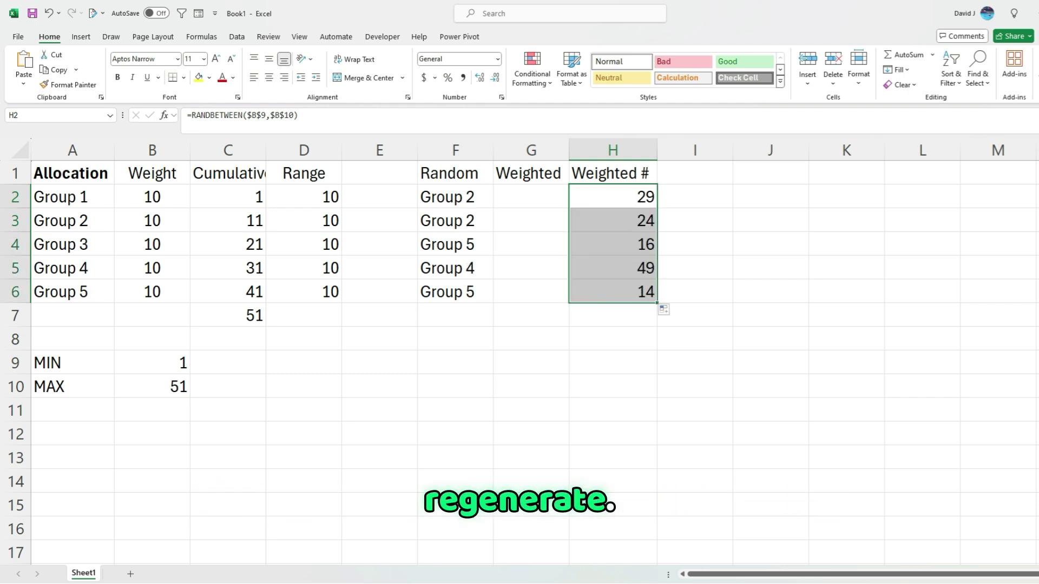
- Write the formula =INDEX(A2:A6,MATCH(H2,C2:C6,1),1) in G2 to look up the weighted group
click(531, 197)
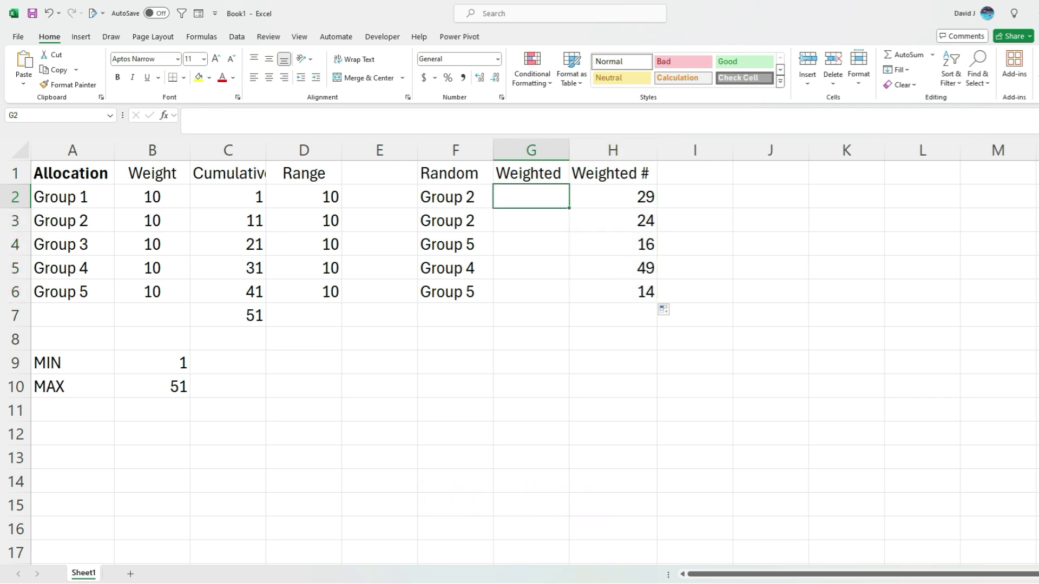
text(=index()
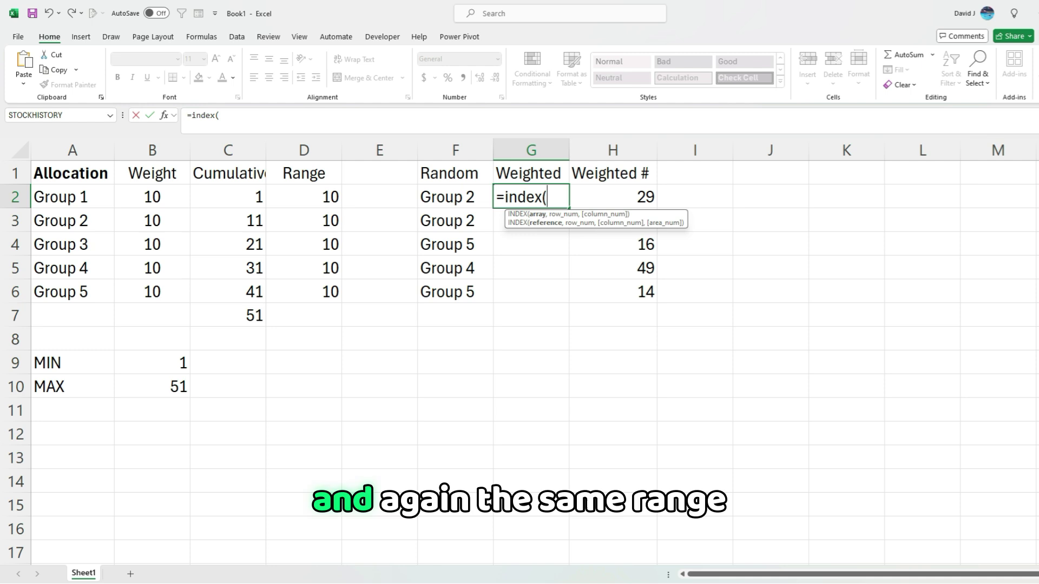
drag(73, 197, 72, 291)
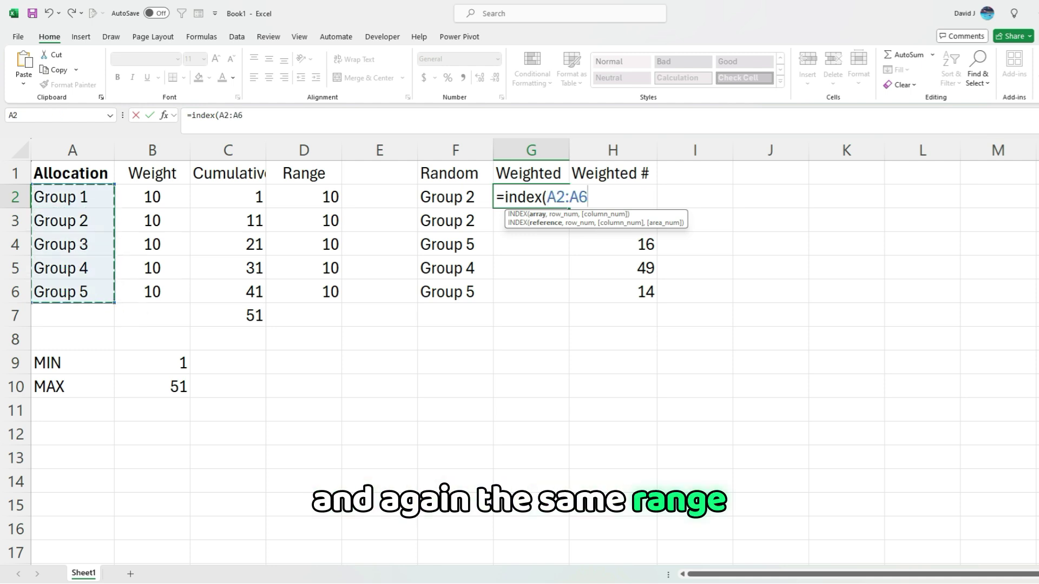
text(,match()
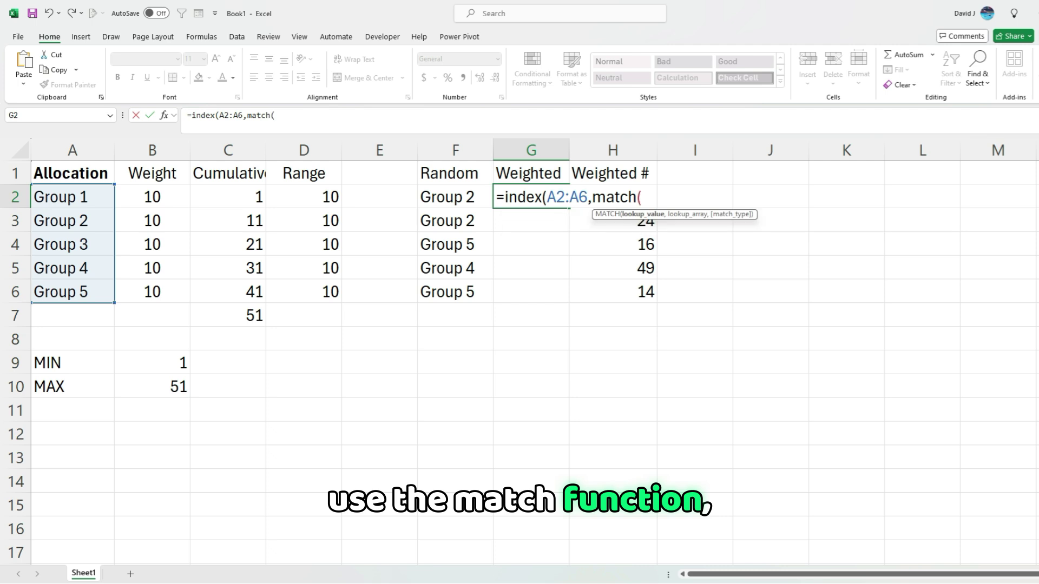
key(Right)
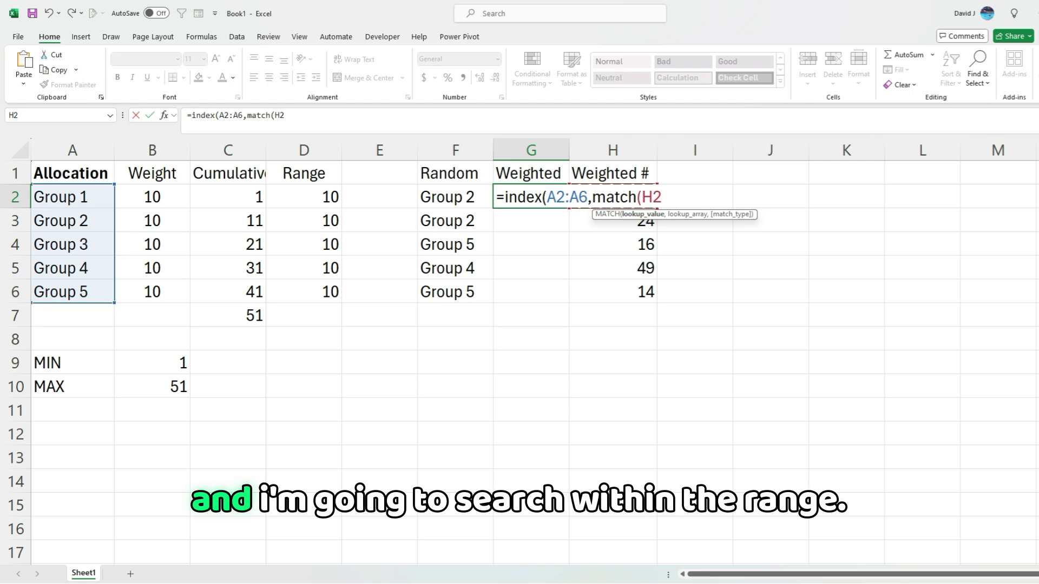
text(,)
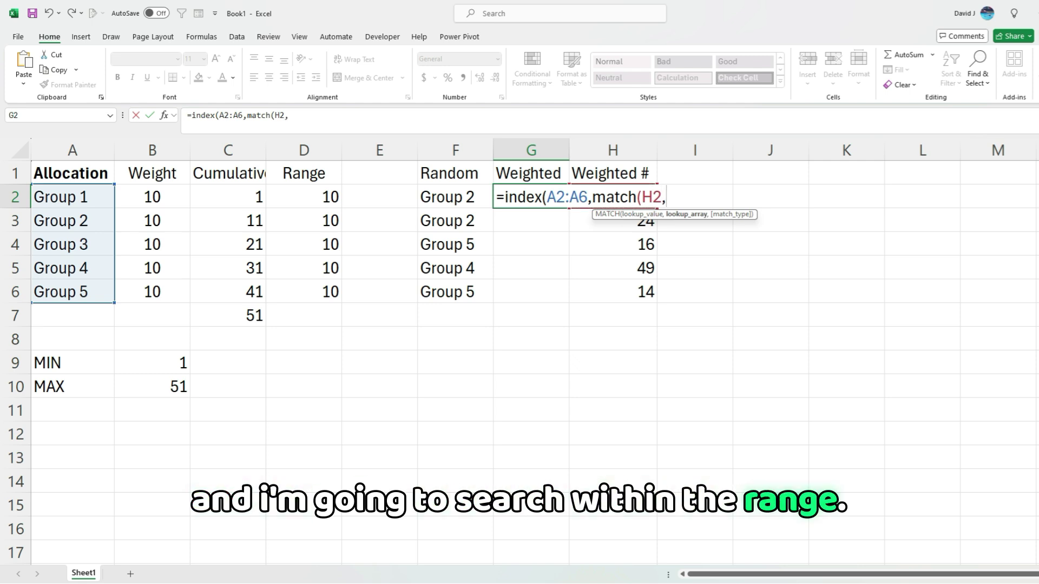
drag(255, 197, 254, 292)
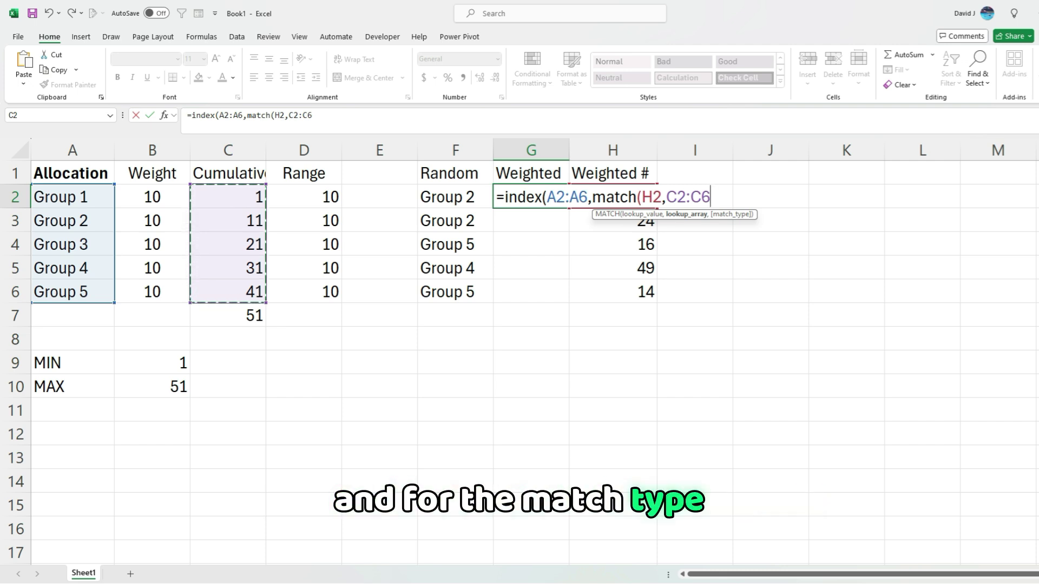
text(,1)
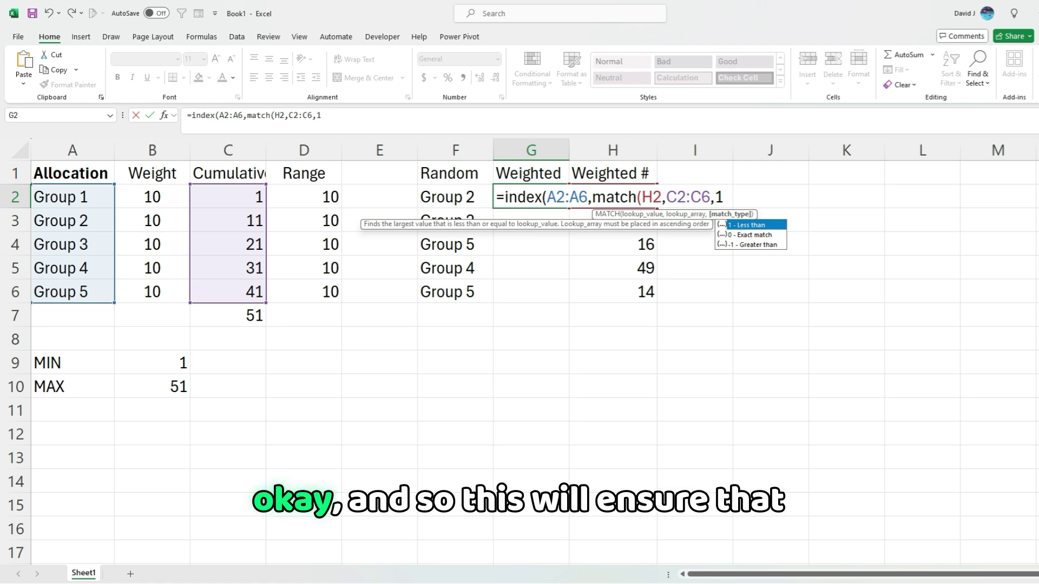
text(),)
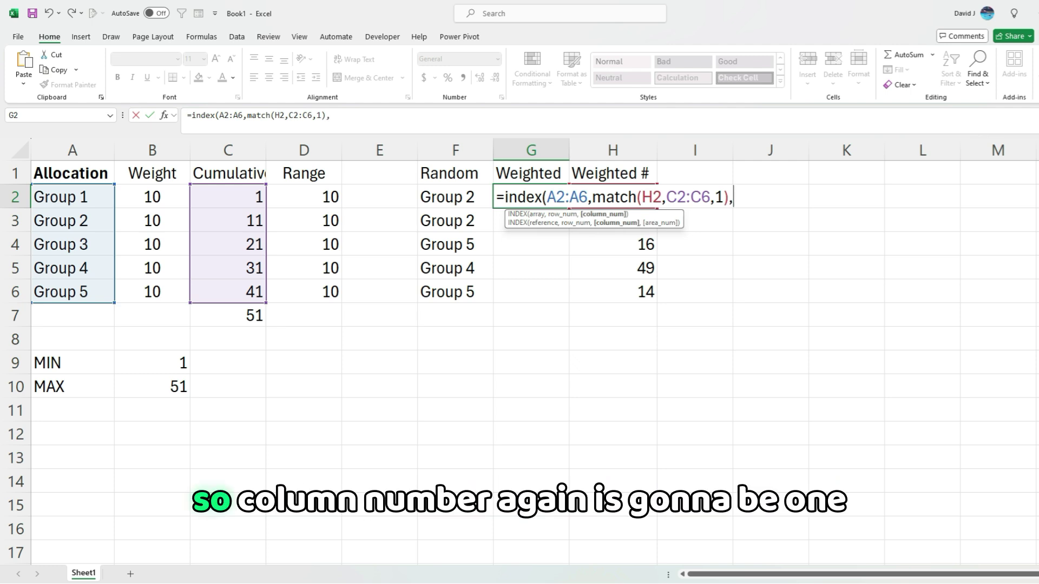
text(1))
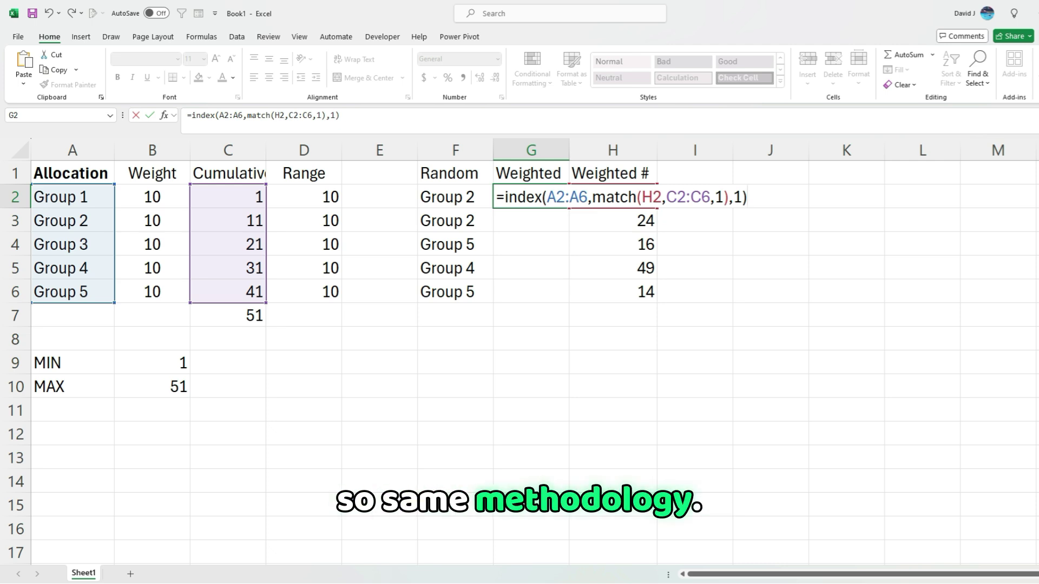
- Make the A2:A6 and C2:C6 references in the G2 formula absolute, as $A$2:$A$6 and $C$2:$C$6
click(565, 197)
key(F4)
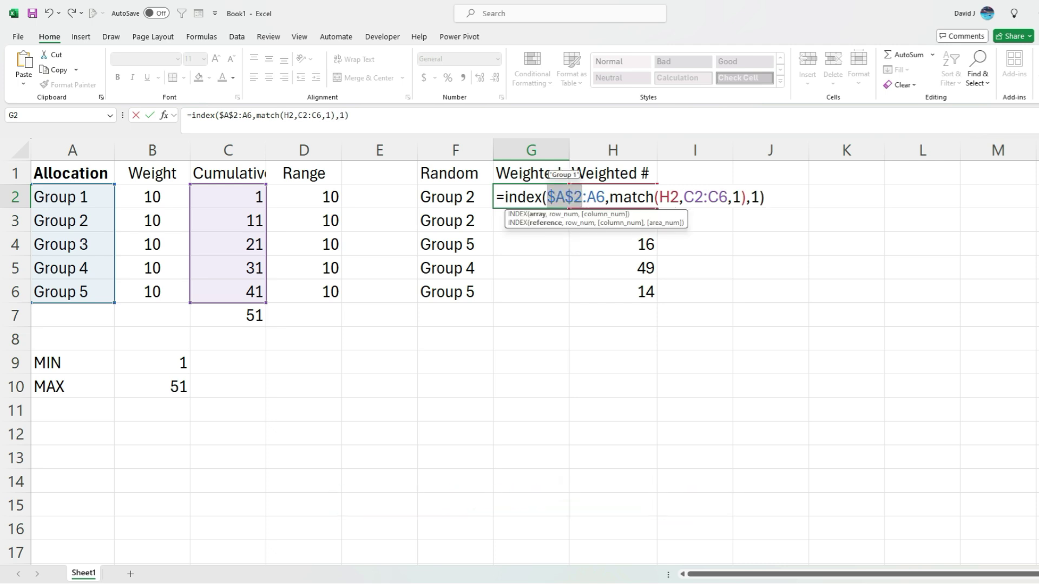
click(597, 197)
key(F4)
click(712, 197)
key(F4)
click(762, 197)
key(F4)
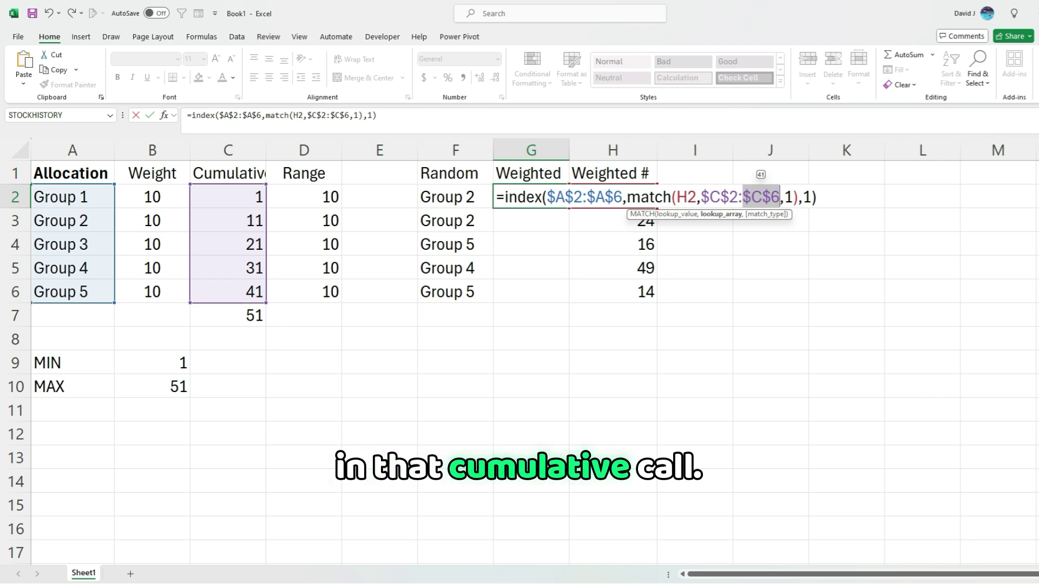
key(Return)
- Fill the weighted INDEX/MATCH formula from G2 down to G6
key(Up)
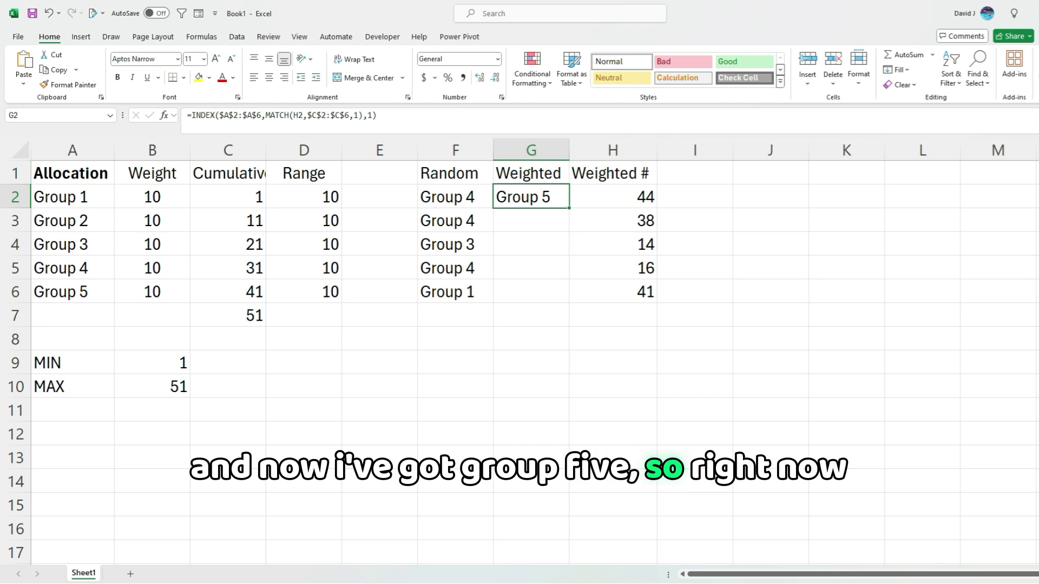
double_click(569, 208)
click(455, 339)
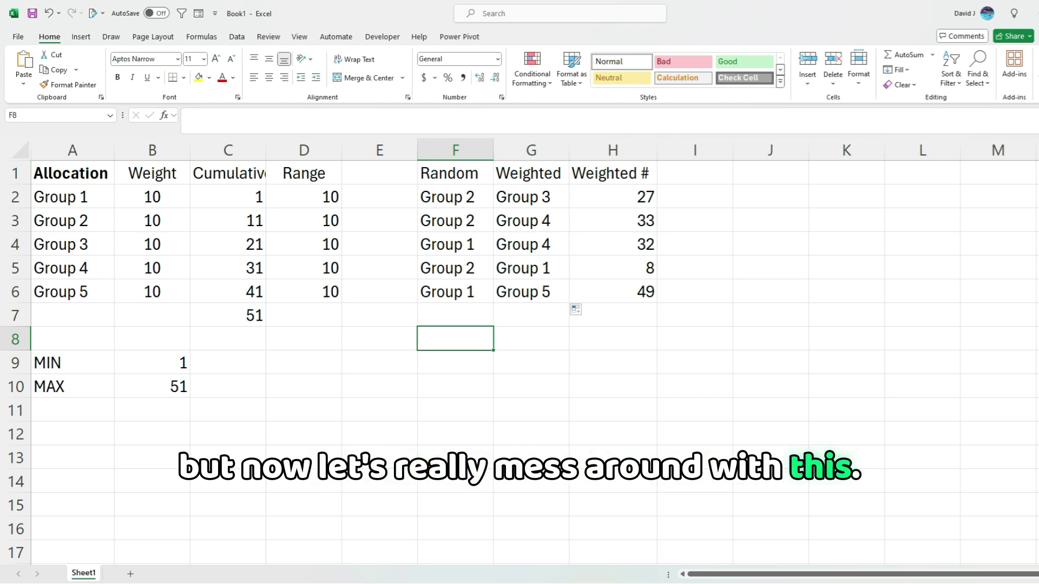
- Set Group 2's weight in B3 to 500
click(152, 221)
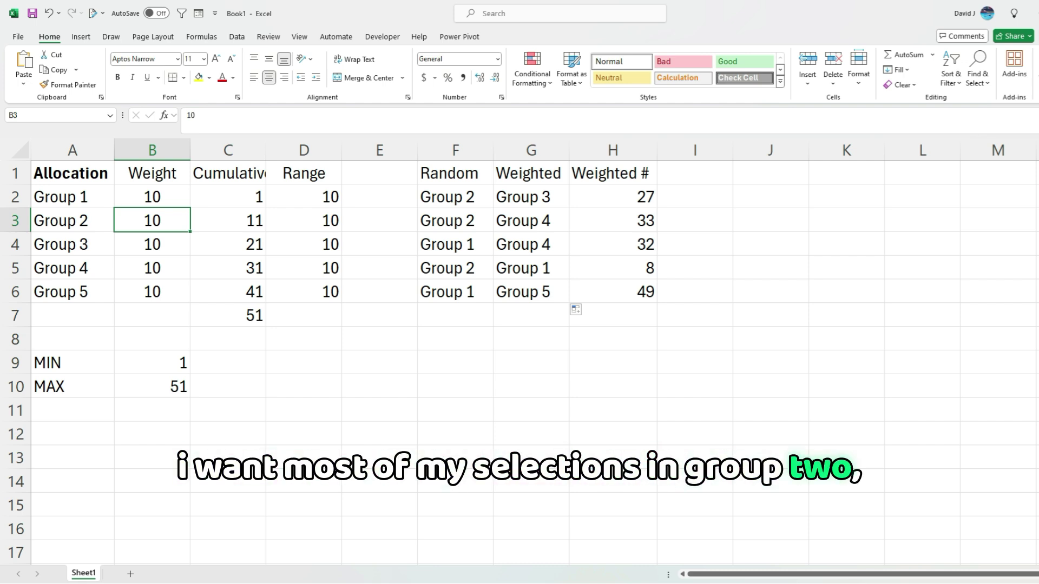
text(500)
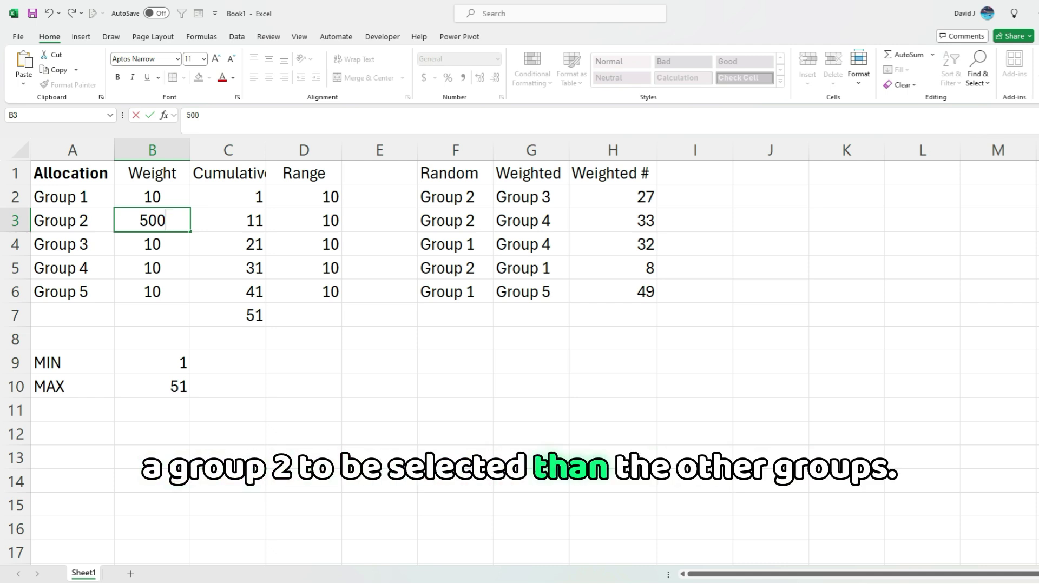
key(Return)
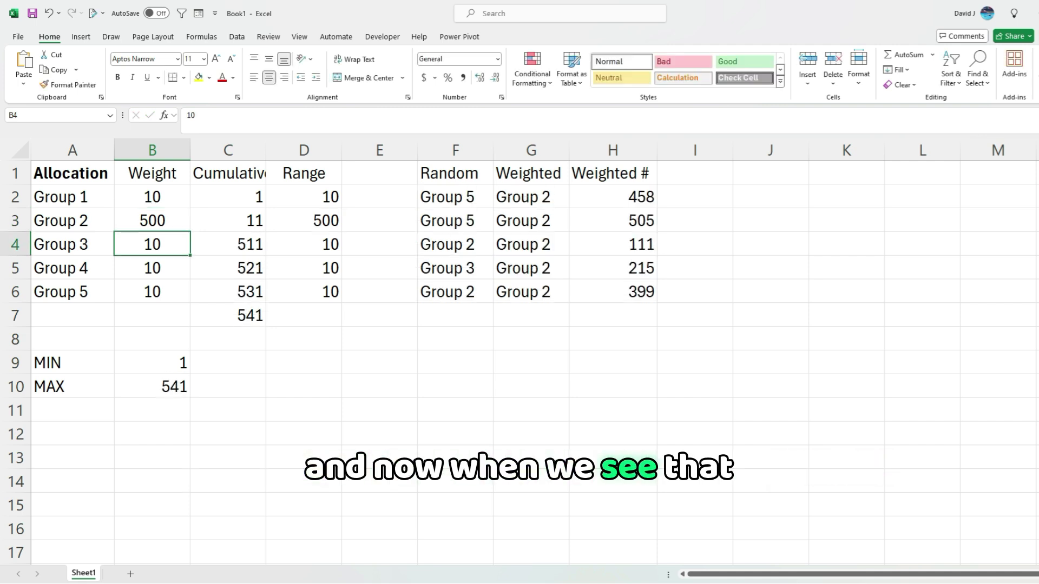
- Examine the weighted selections in G2:G6 with Group 2's range and cumulative value, recalculating the sheet to compare new draws
drag(531, 197, 531, 292)
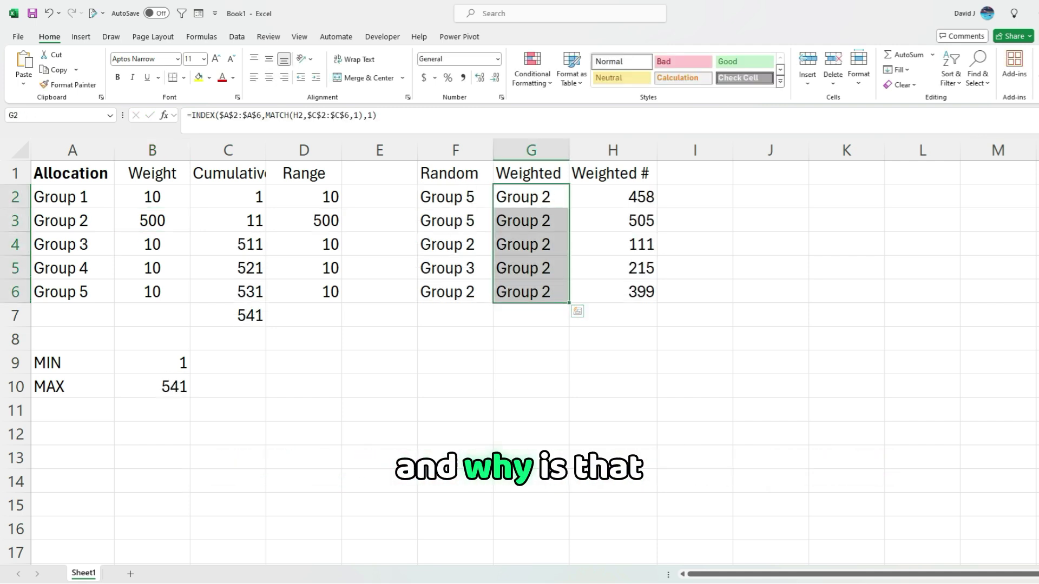
click(531, 197)
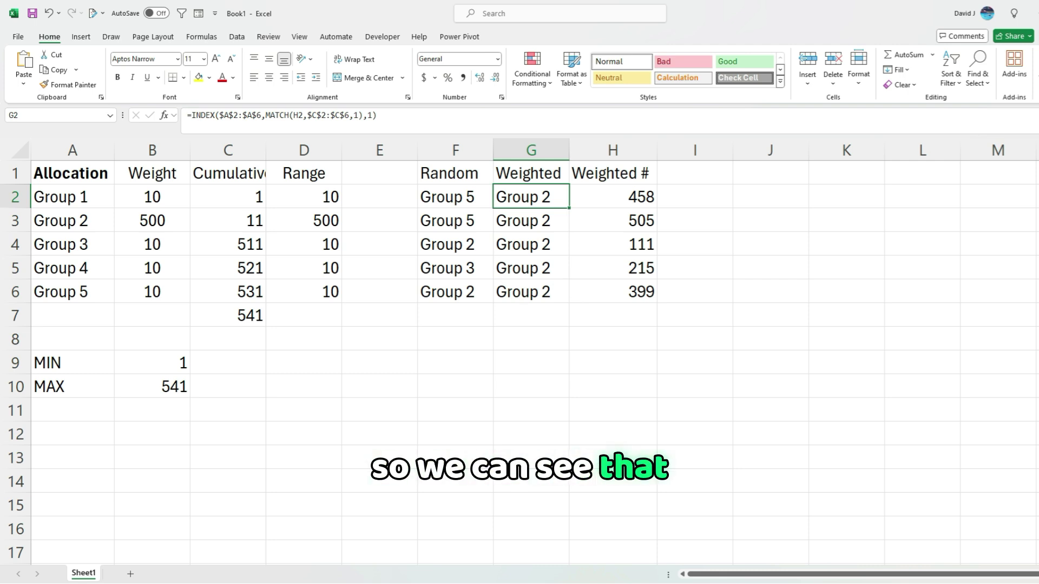
click(303, 221)
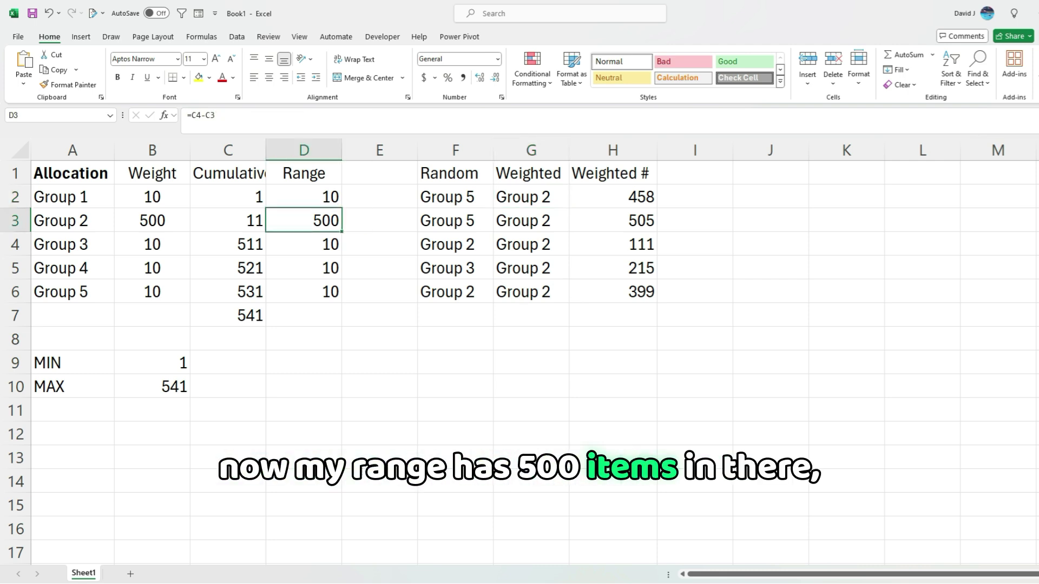
click(227, 220)
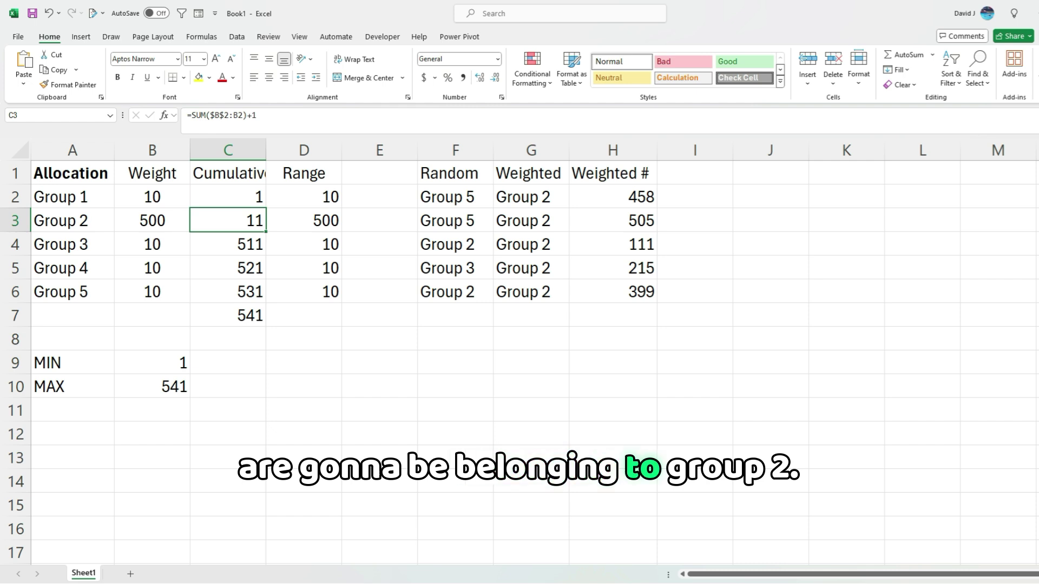
click(455, 338)
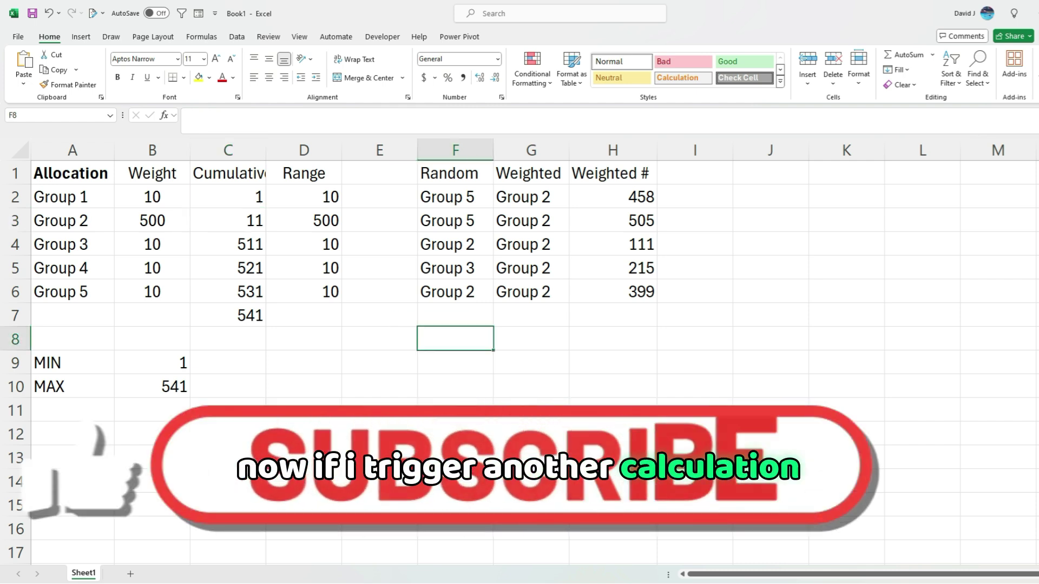
key(F9)
key(F9)
click(530, 244)
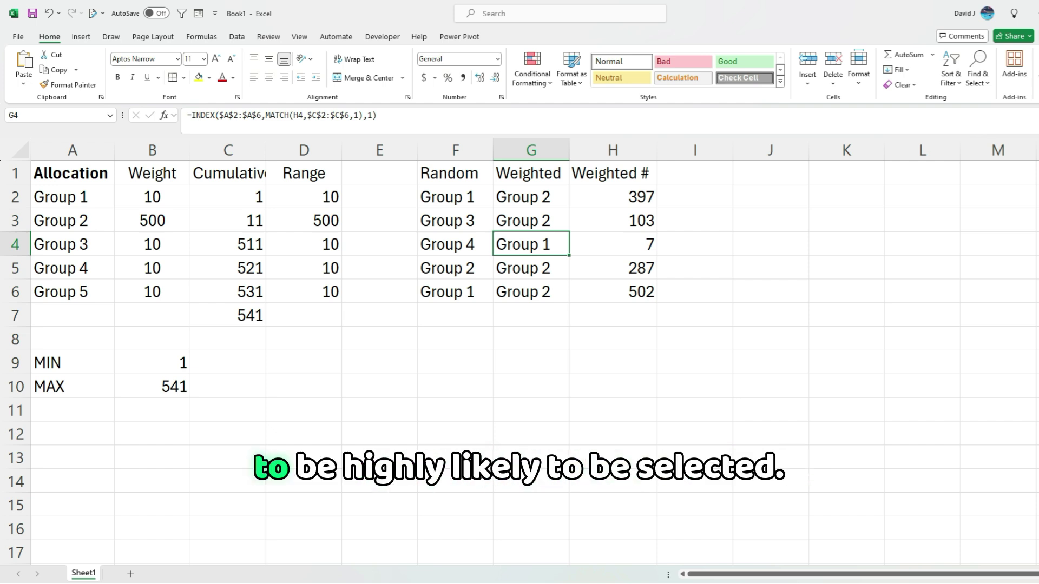
- Set Group 1's weight in B2 to 500 and check the weighted selections in G2:G6
click(152, 197)
text(500)
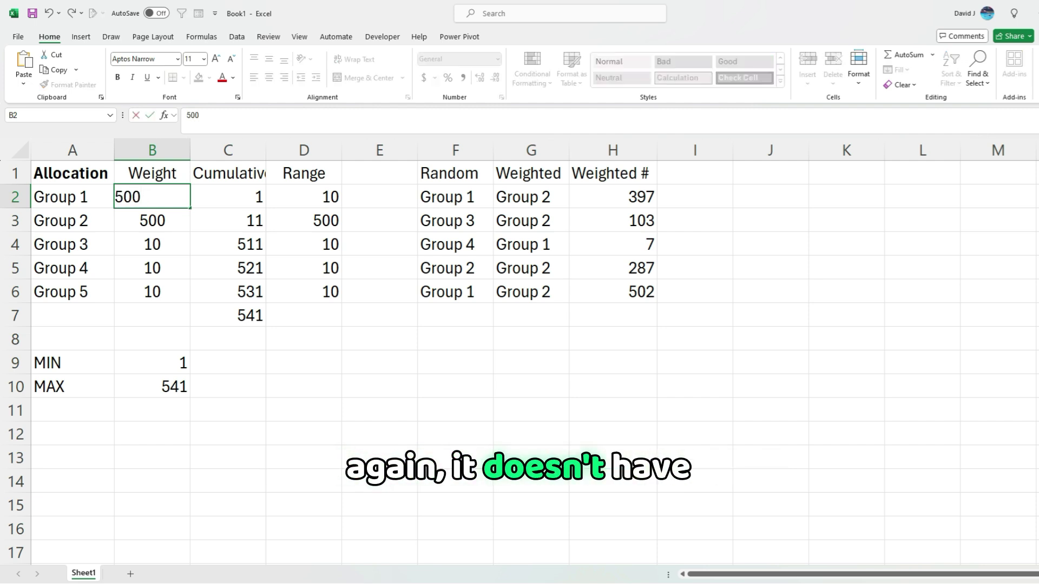
key(Return)
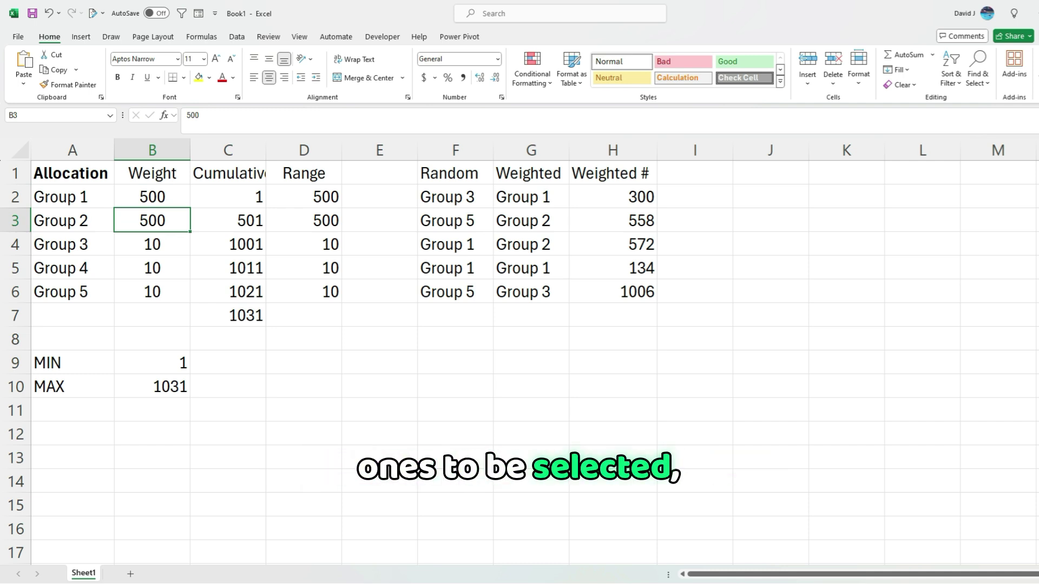
click(530, 197)
key(Down)
key(Down)
key(Down)
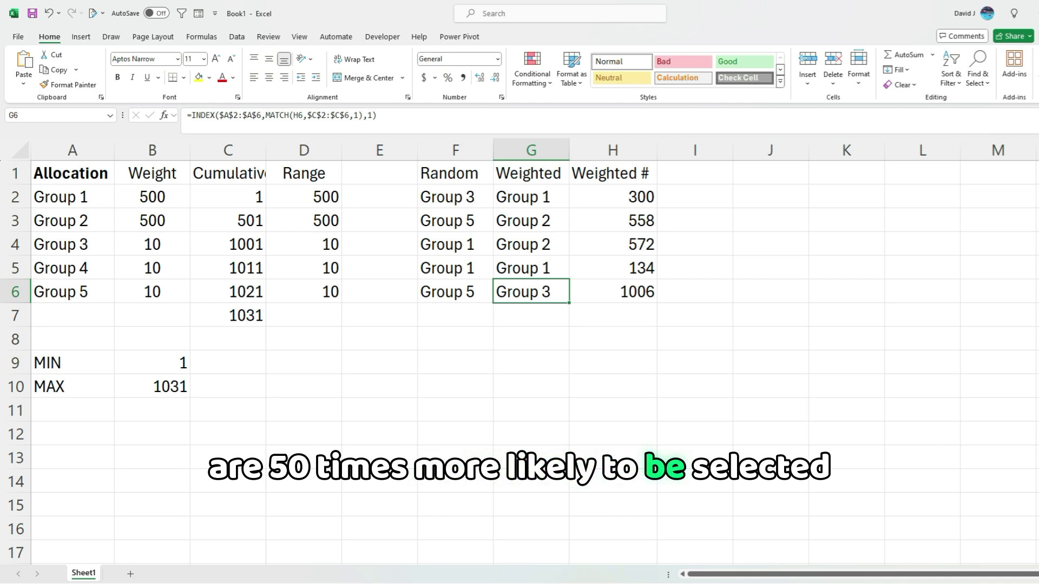
- Set the weights of Group 1 and Group 2 in B2 and B3 to 50 each
click(152, 196)
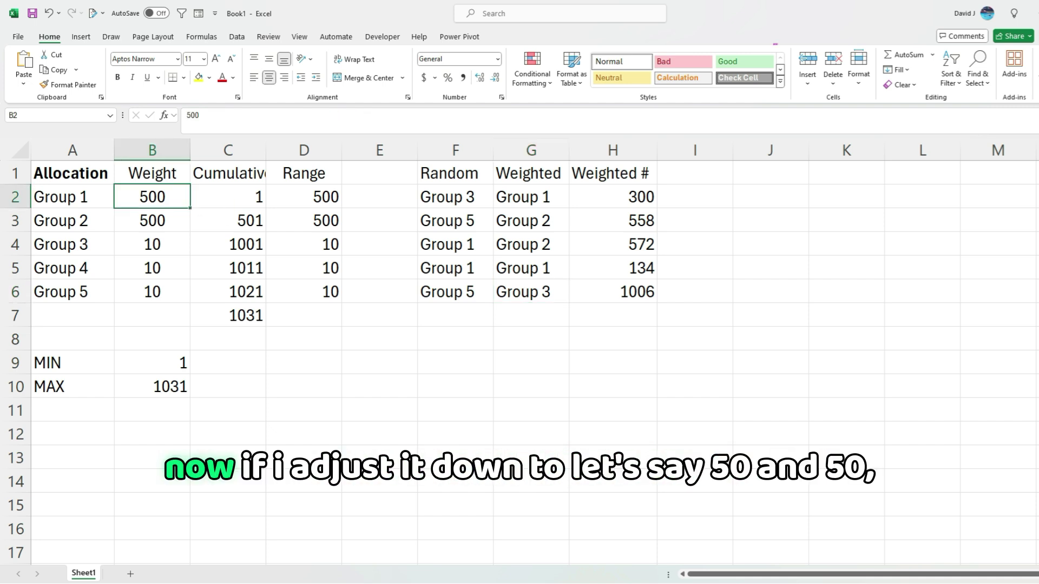
text(50)
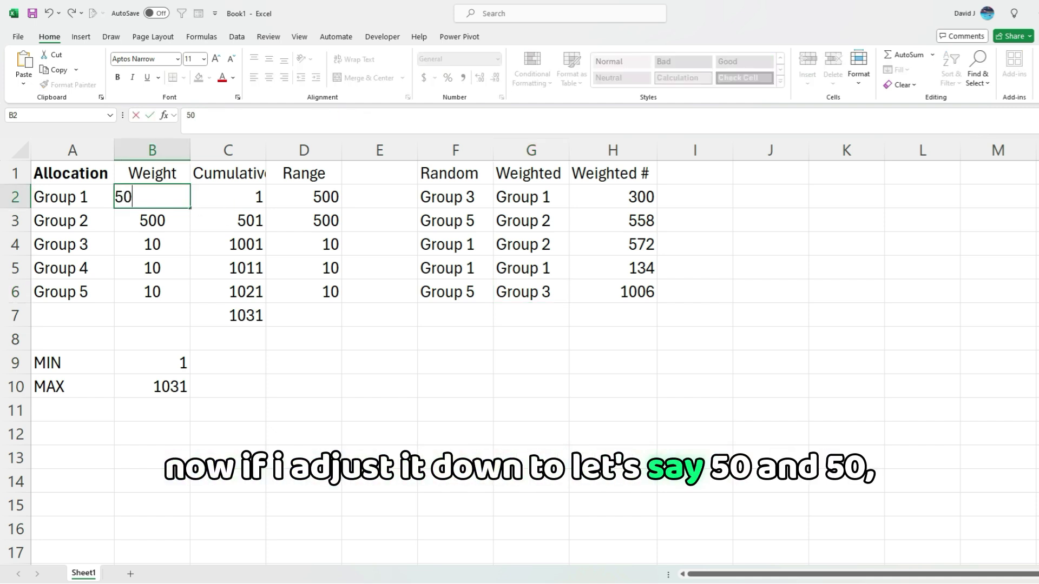
key(Return)
text(6)
key(BackSpace)
key(Return)
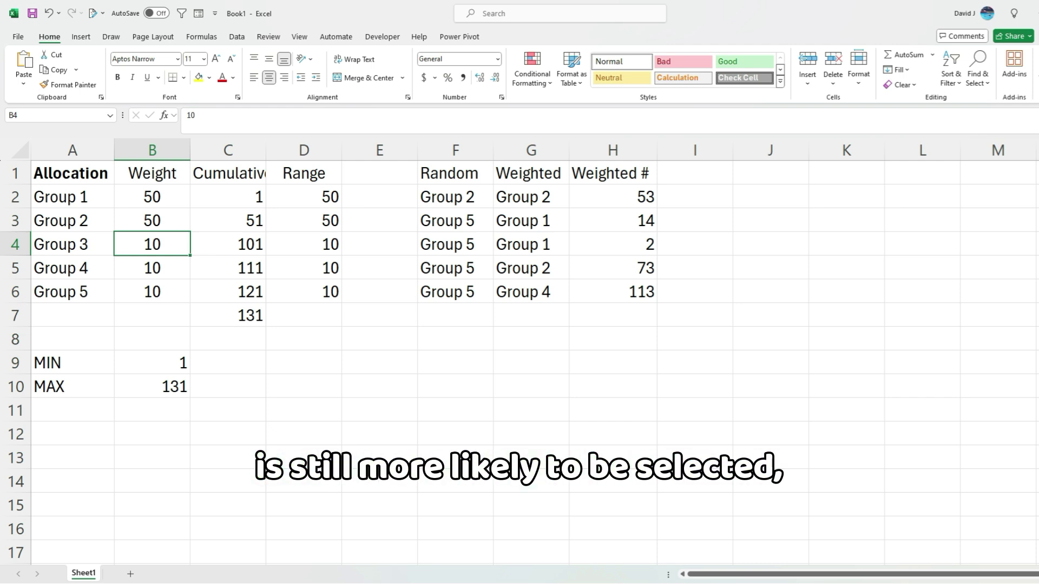
- Recalculate the sheet repeatedly to compare the weighted selections with the random ones, and check Group 1's range formula
click(531, 339)
key(F9)
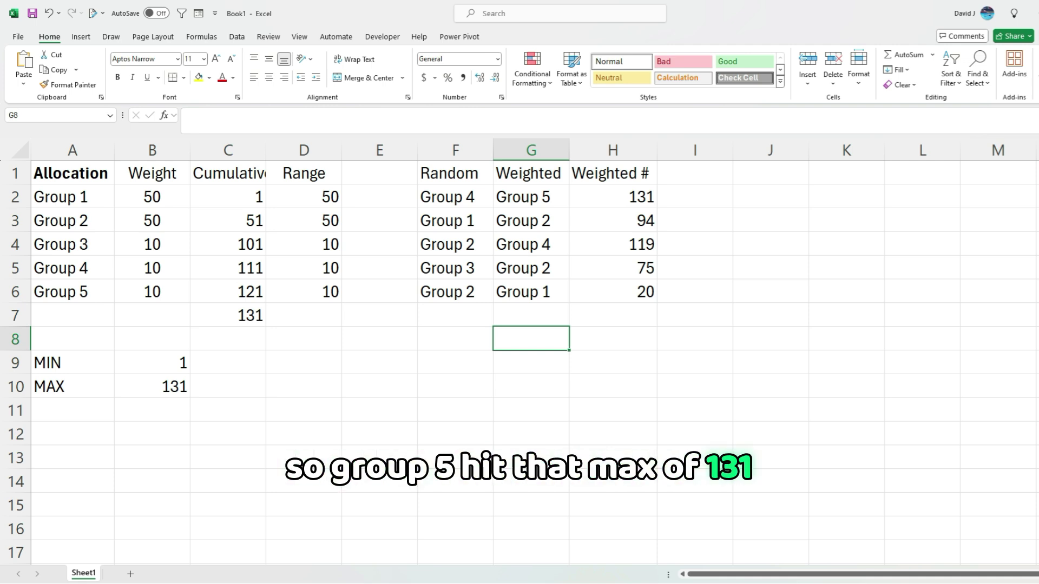
key(F9)
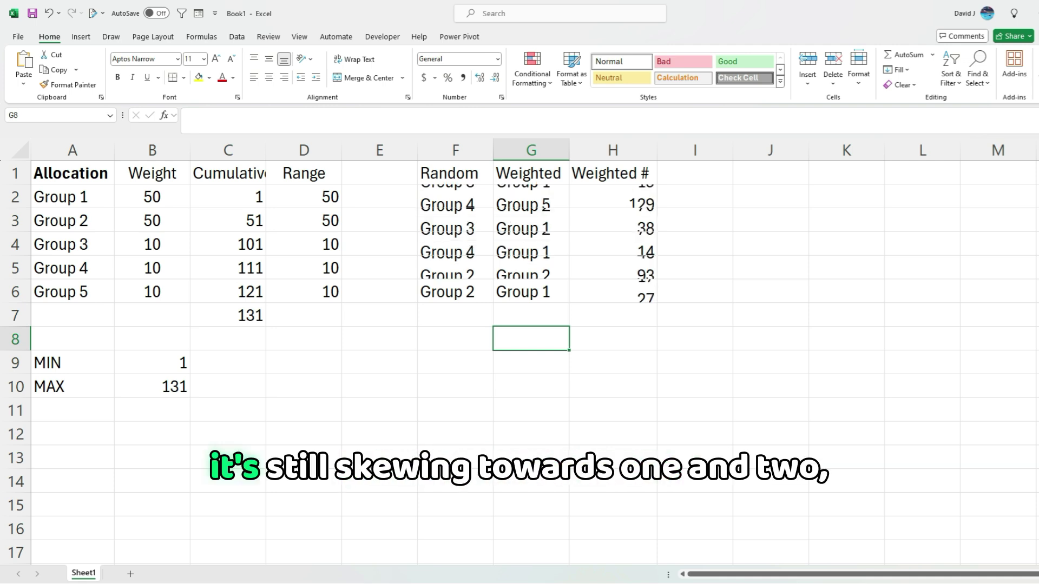
key(F9)
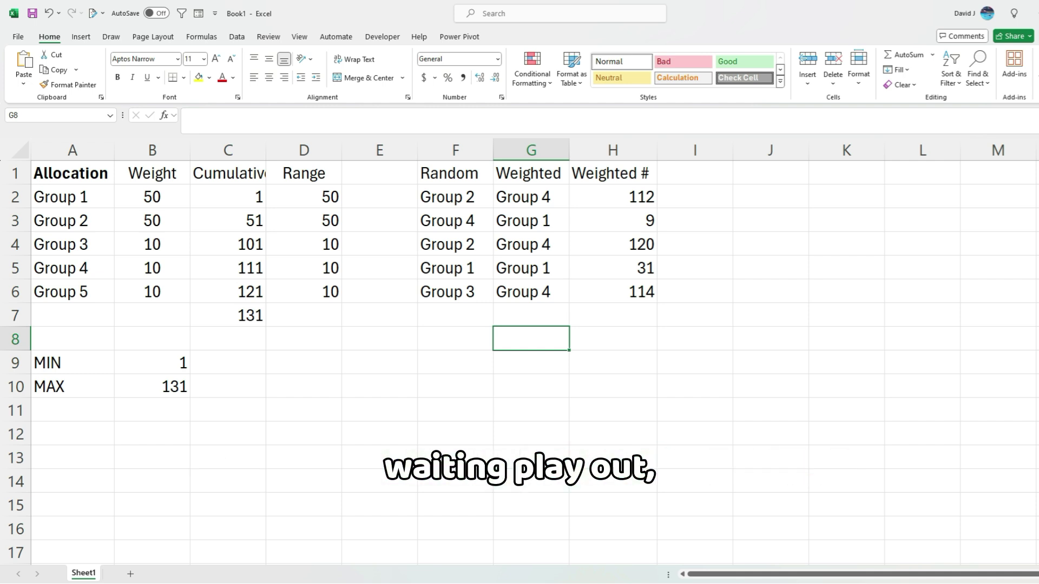
key(F9)
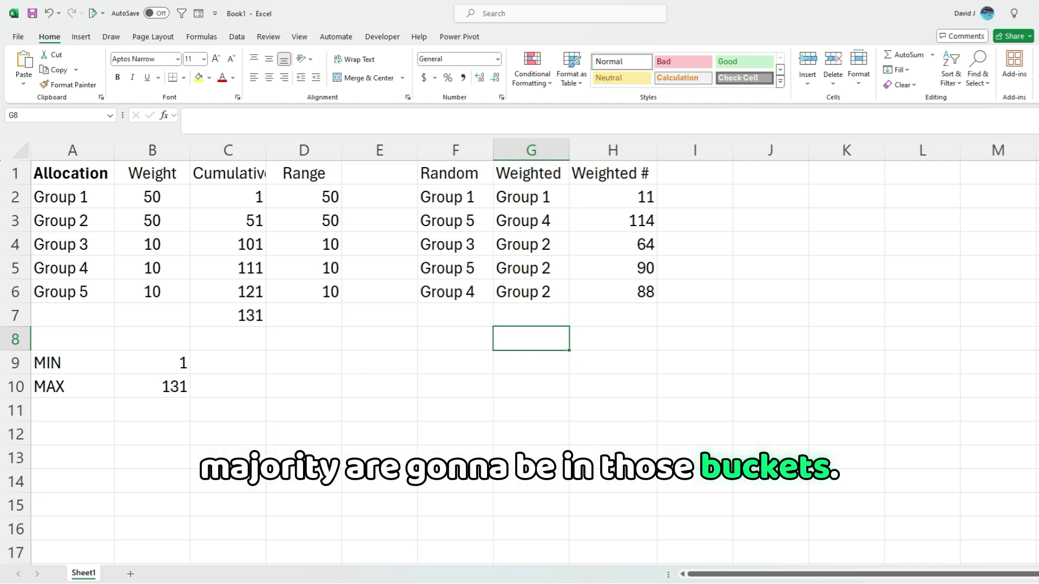
key(F9)
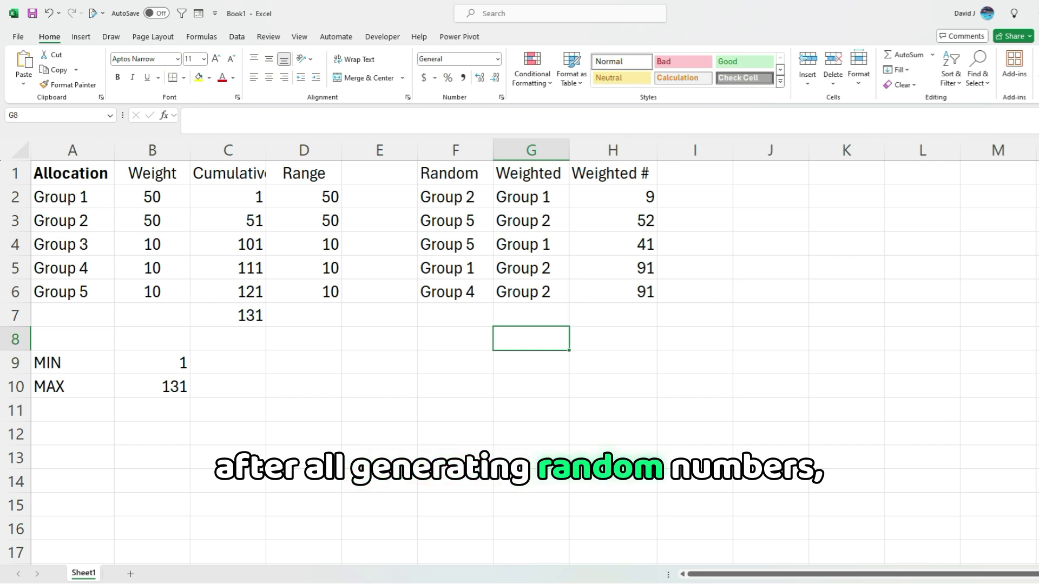
key(F9)
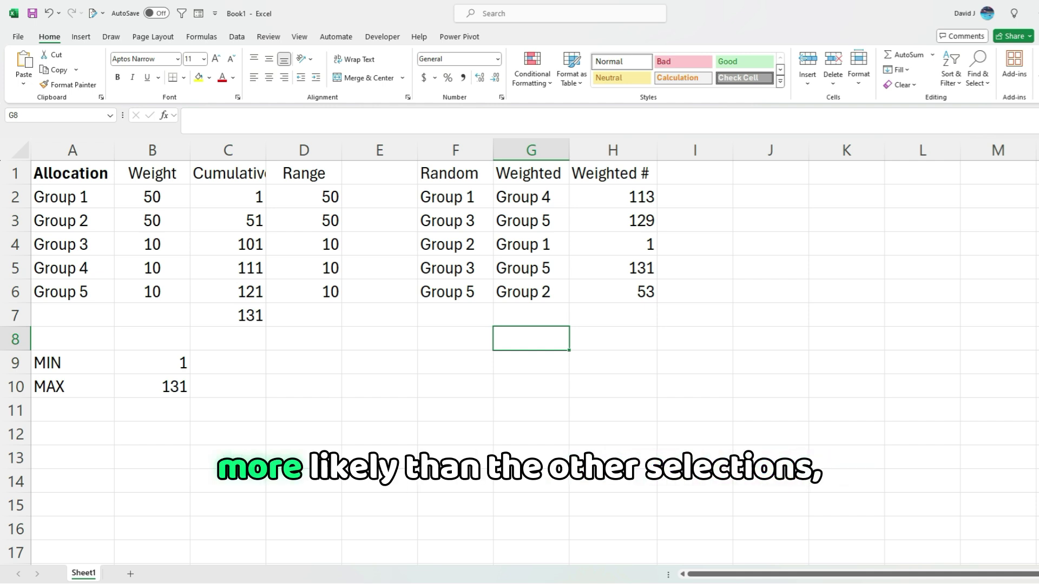
key(F9)
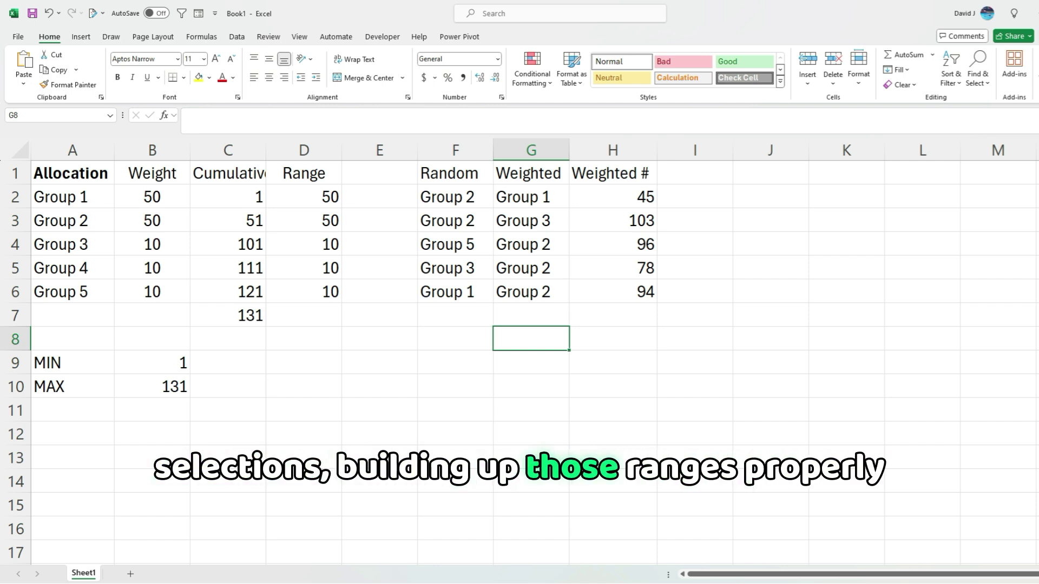
click(304, 197)
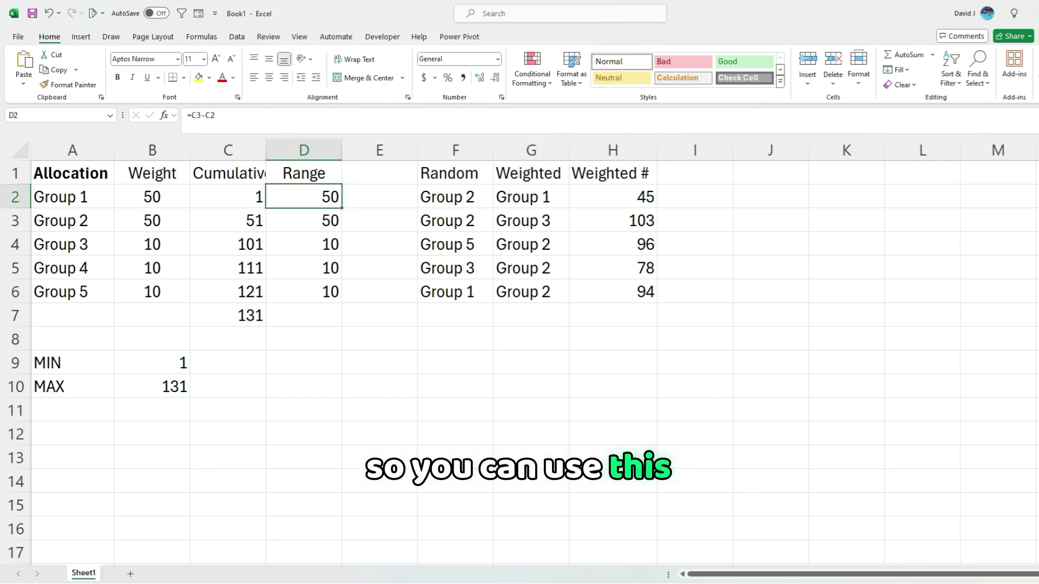